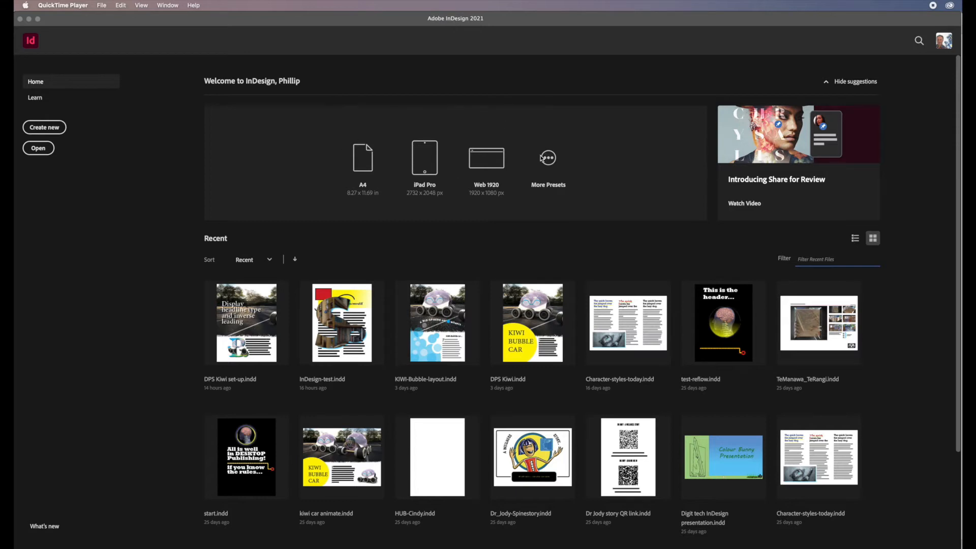
# Start a new document and choose the A4 blank print preset.
pyautogui.click(547, 162)
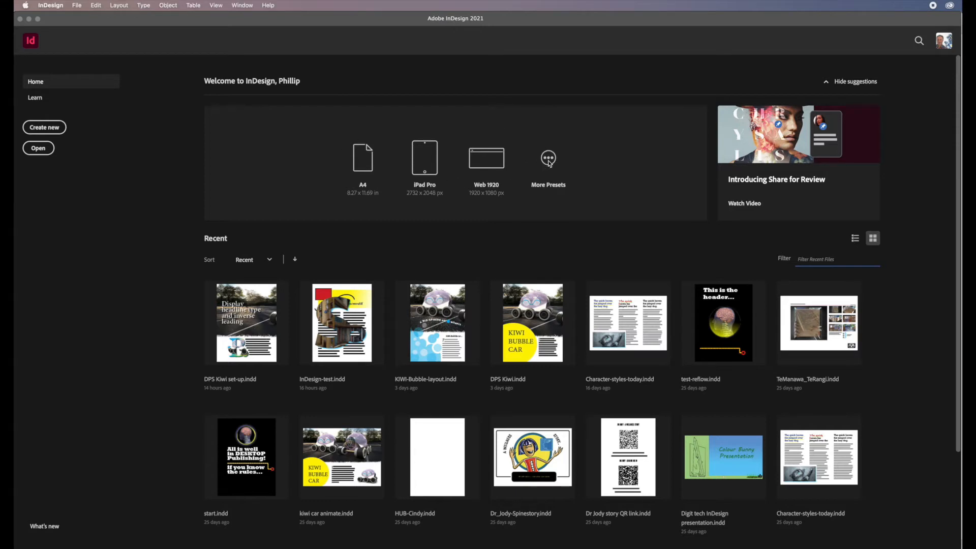
pyautogui.click(549, 185)
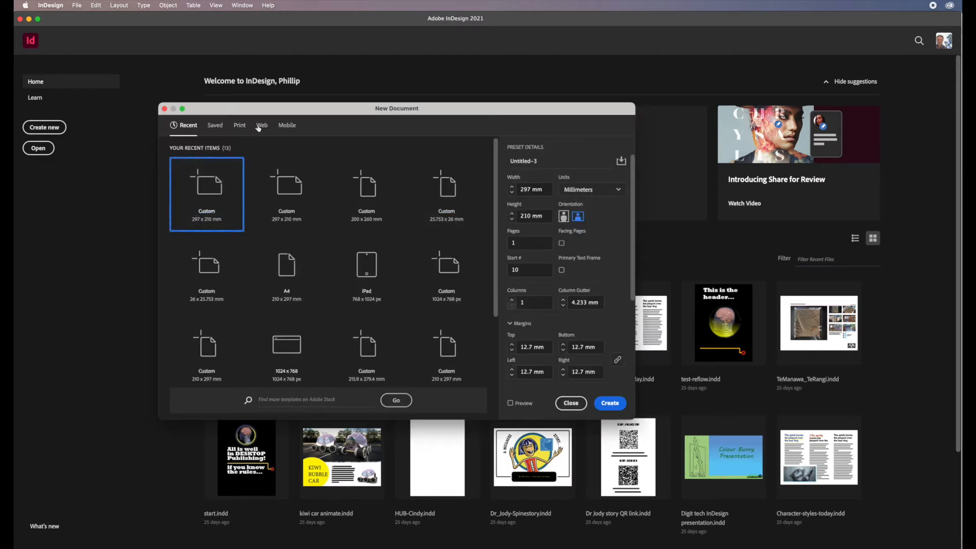
pyautogui.click(240, 127)
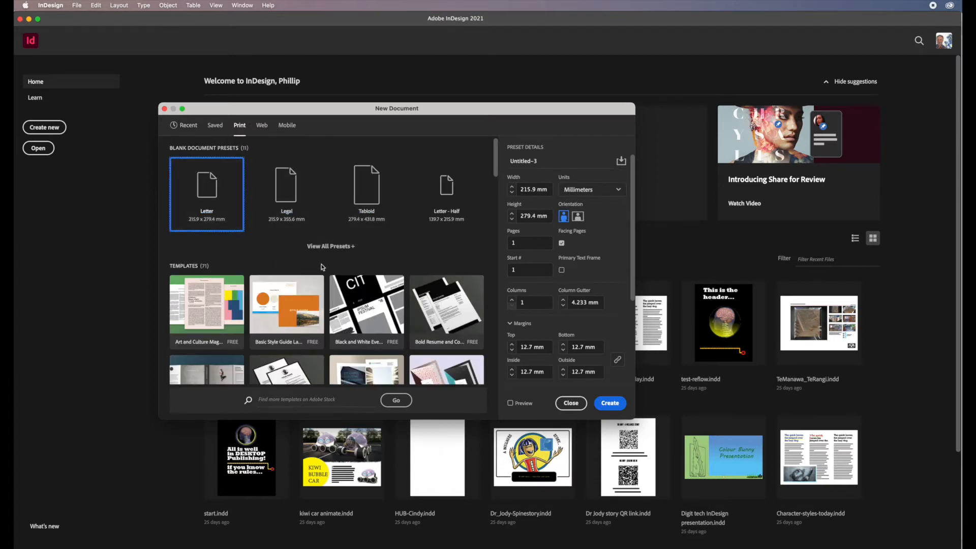
pyautogui.click(331, 248)
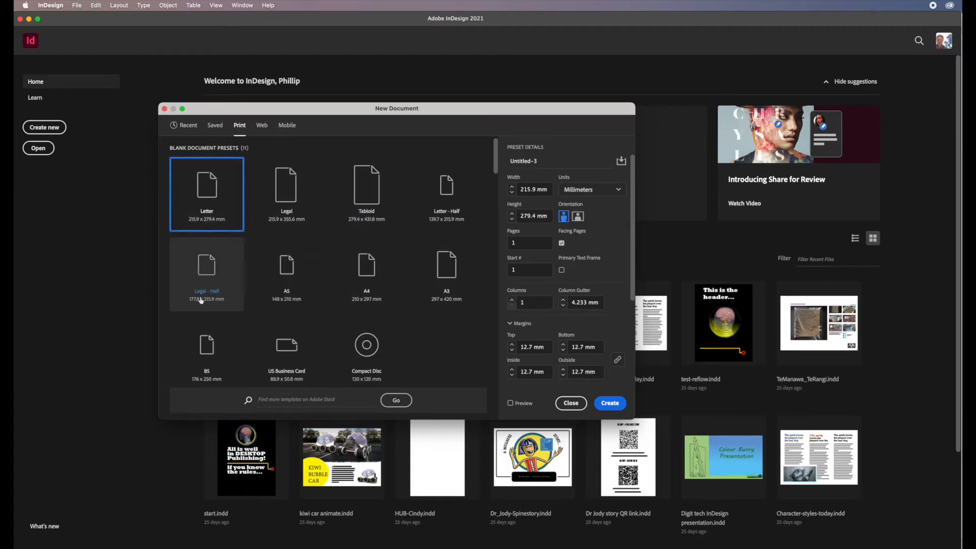
pyautogui.click(367, 278)
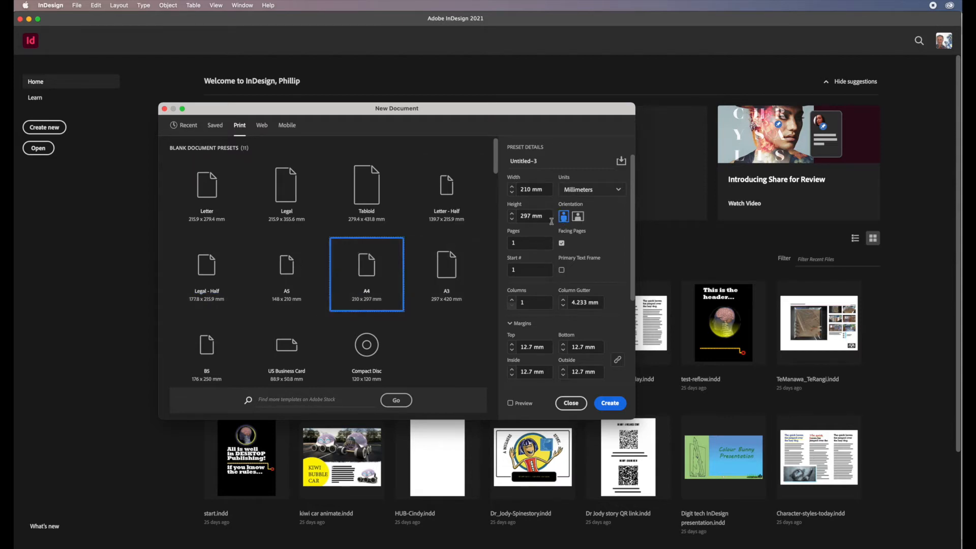
# Create the document in landscape orientation with facing pages off and 10 pages.
pyautogui.click(579, 217)
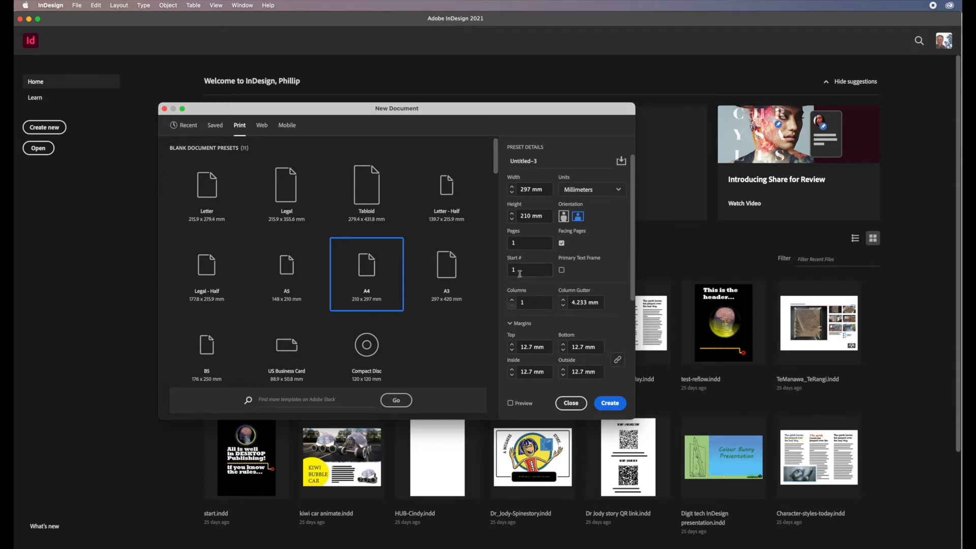
pyautogui.click(562, 243)
pyautogui.click(509, 243)
pyautogui.click(612, 404)
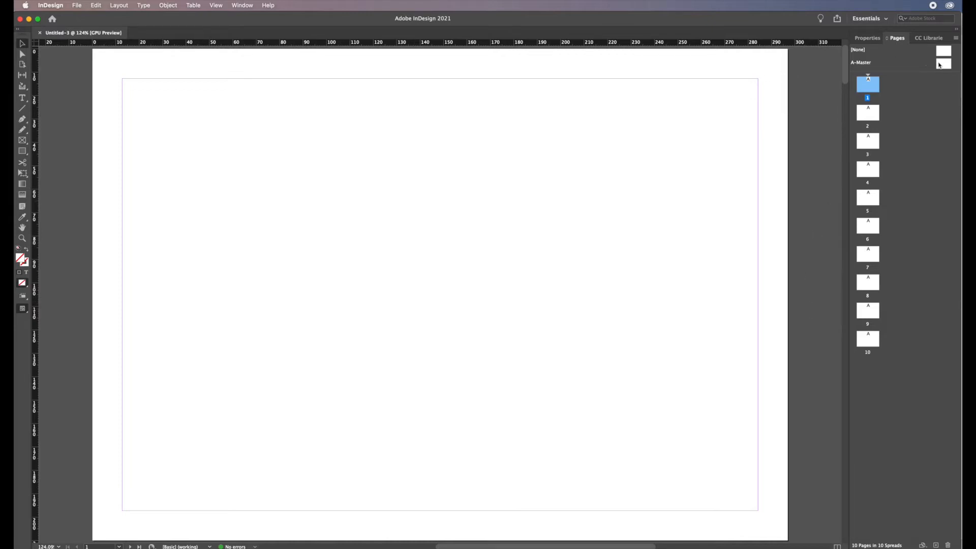
# Open the A-Master and draw a rectangle about 272 × 155 mm from the top-left margin corner.
pyautogui.doubleClick(945, 64)
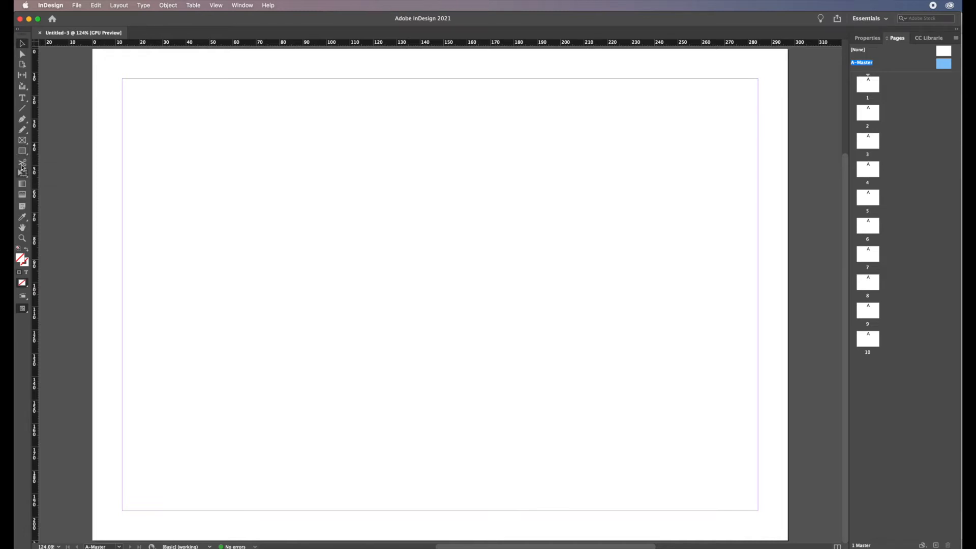
pyautogui.click(23, 152)
pyautogui.moveTo(123, 80); pyautogui.dragTo(760, 441)
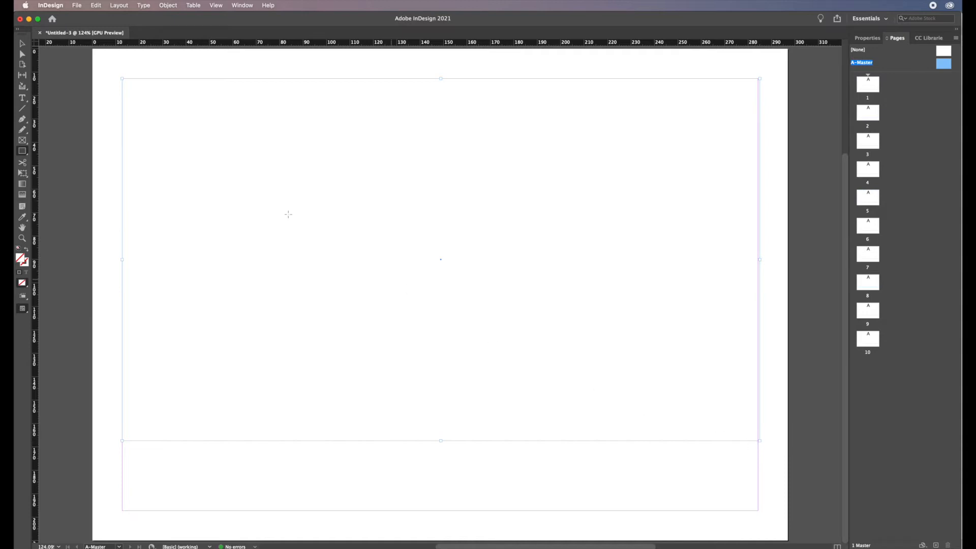
pyautogui.press('v')
pyautogui.moveTo(761, 443); pyautogui.dragTo(758, 441)
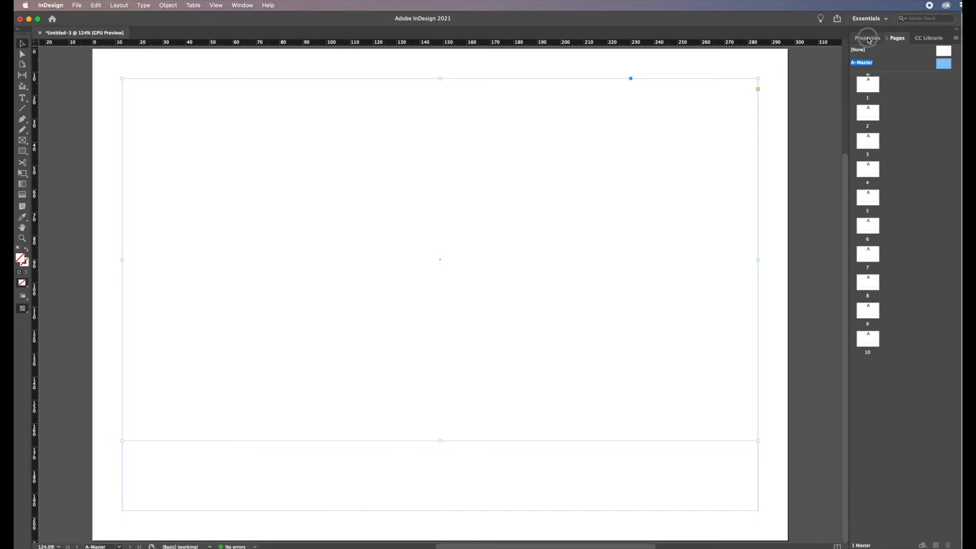
# Show the Properties panel and reset the Essentials workspace.
pyautogui.click(868, 38)
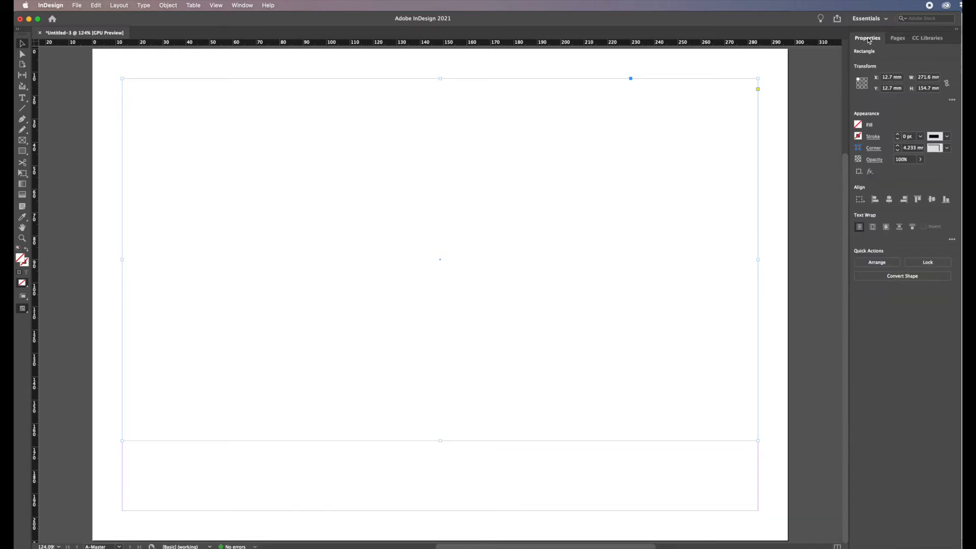
pyautogui.click(887, 19)
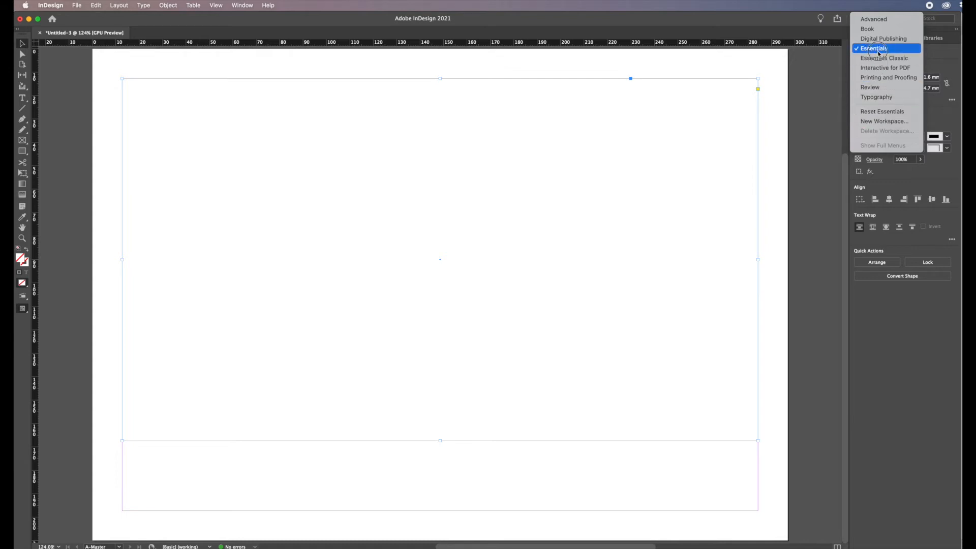
pyautogui.click(885, 111)
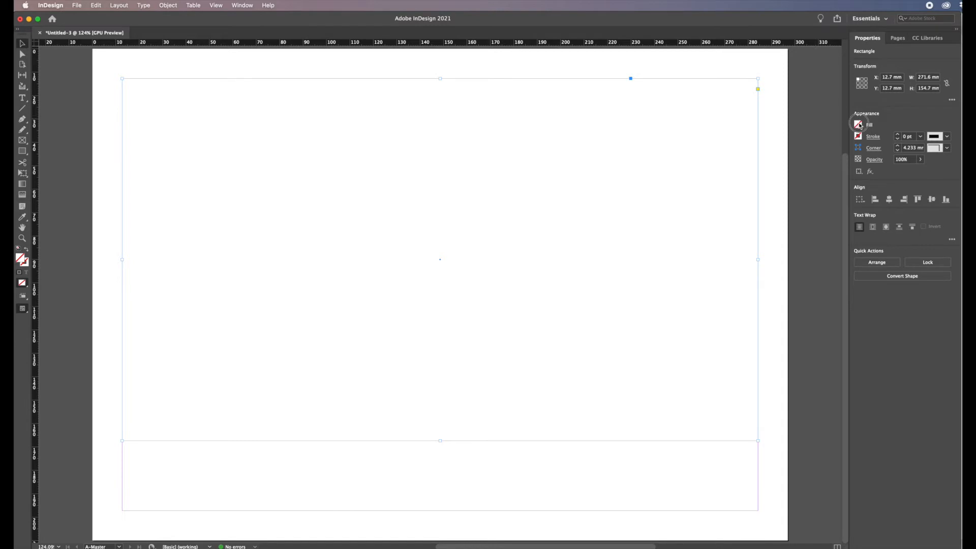
# Fill the rectangle with the C=100 M=0 Y=0 K=0 cyan swatch.
pyautogui.click(858, 136)
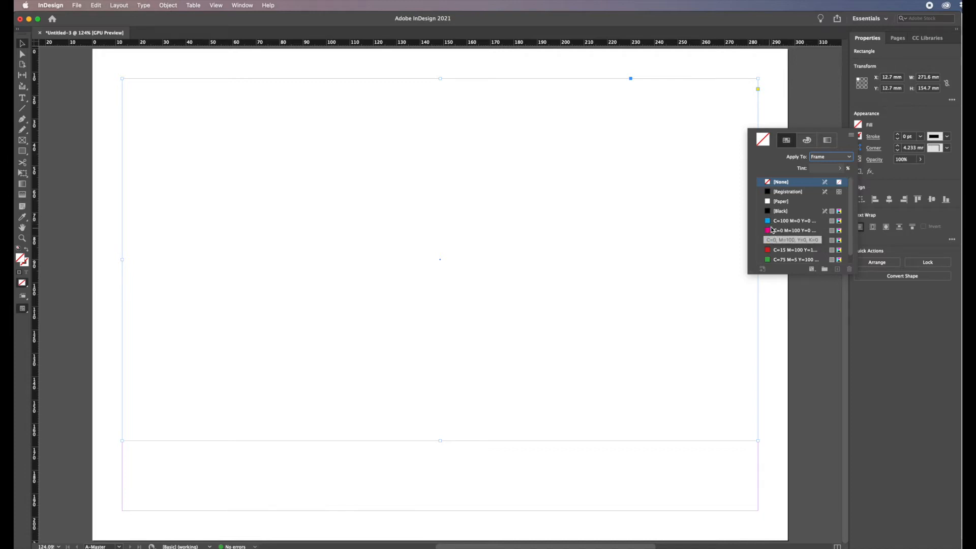
pyautogui.click(783, 221)
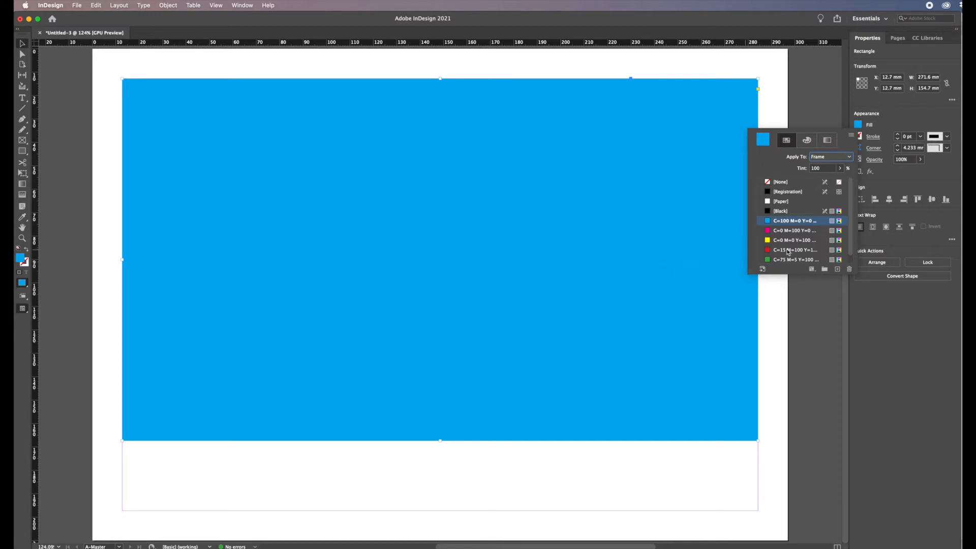
pyautogui.click(769, 222)
pyautogui.doubleClick(769, 222)
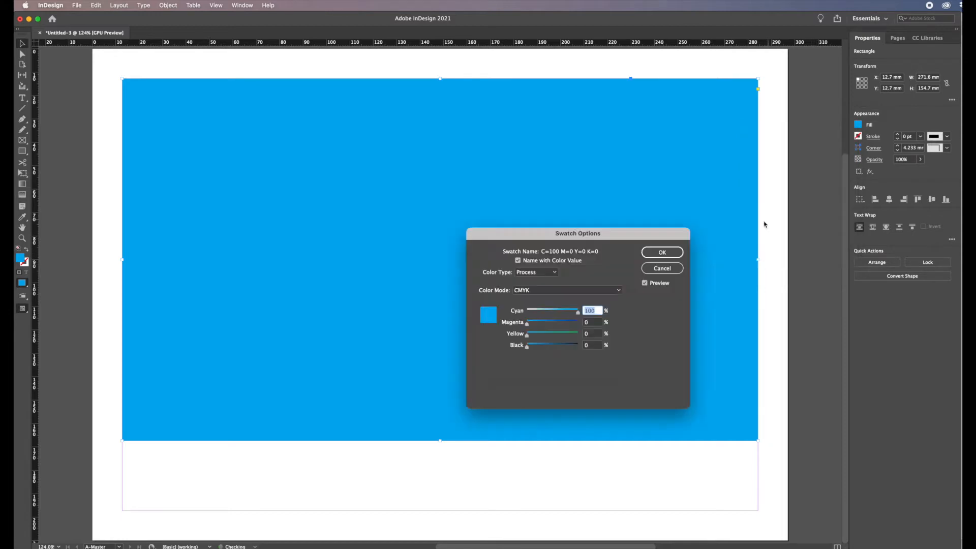
pyautogui.moveTo(578, 313)
pyautogui.mouseDown()
pyautogui.moveTo(532, 312)
pyautogui.moveTo(589, 313)
pyautogui.mouseUp()
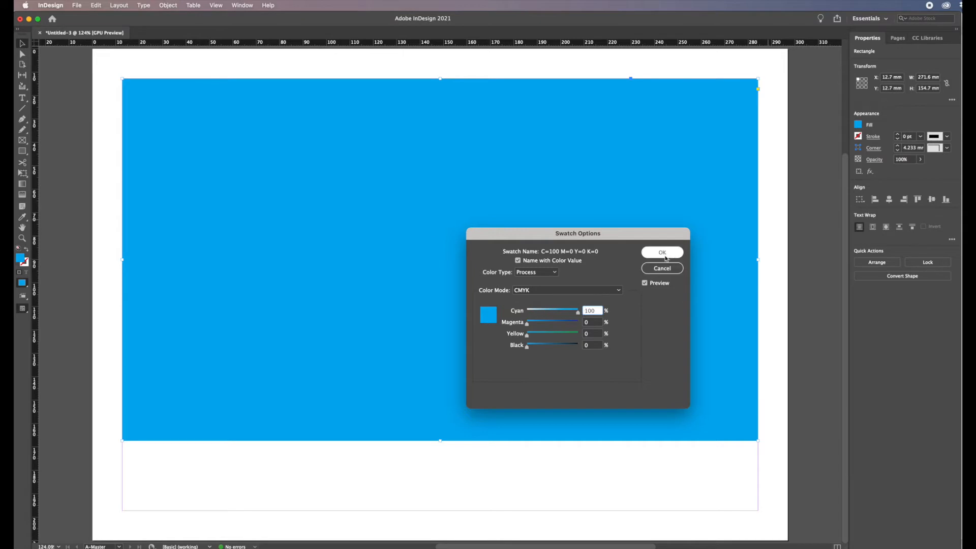
pyautogui.click(664, 252)
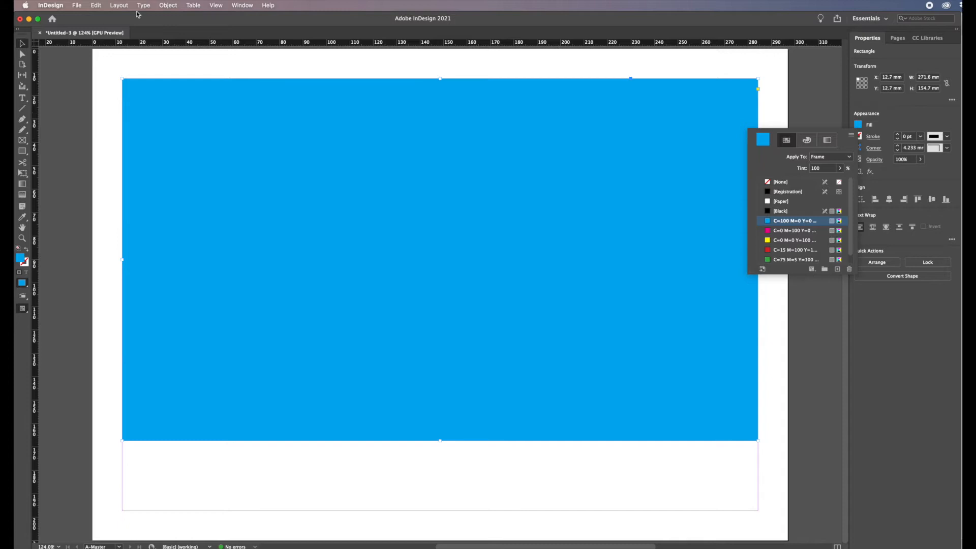
# Set the rectangle's corner options to Rounded corners of 10 mm.
pyautogui.click(168, 6)
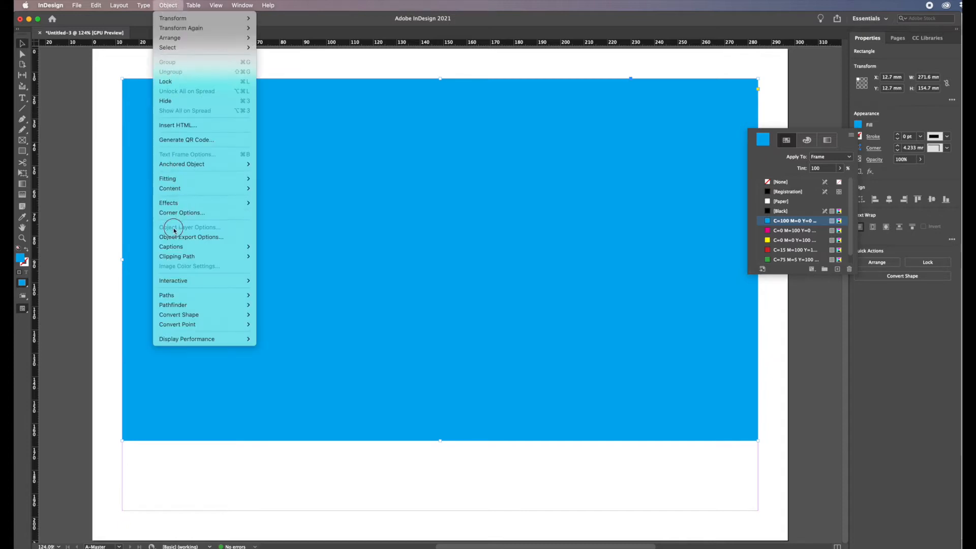
pyautogui.click(175, 212)
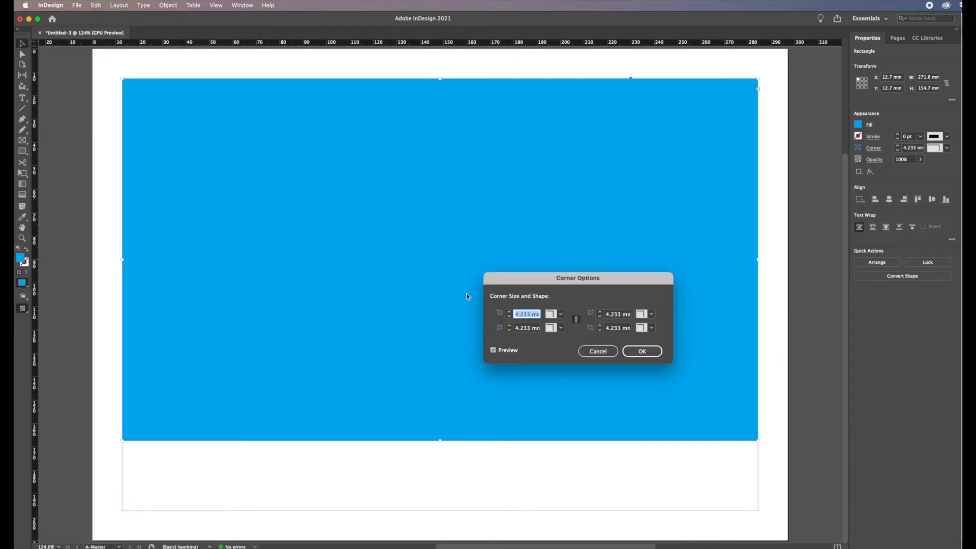
pyautogui.click(562, 314)
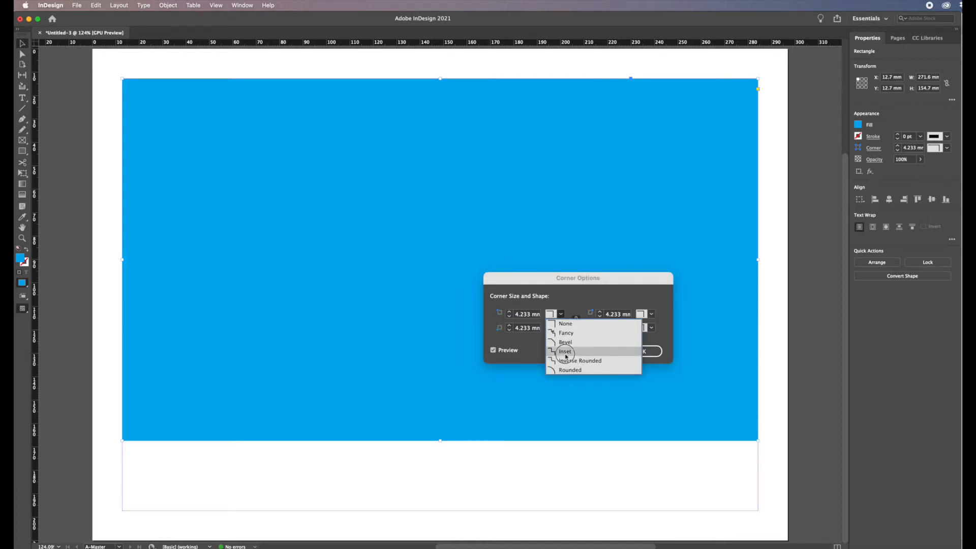
pyautogui.click(570, 370)
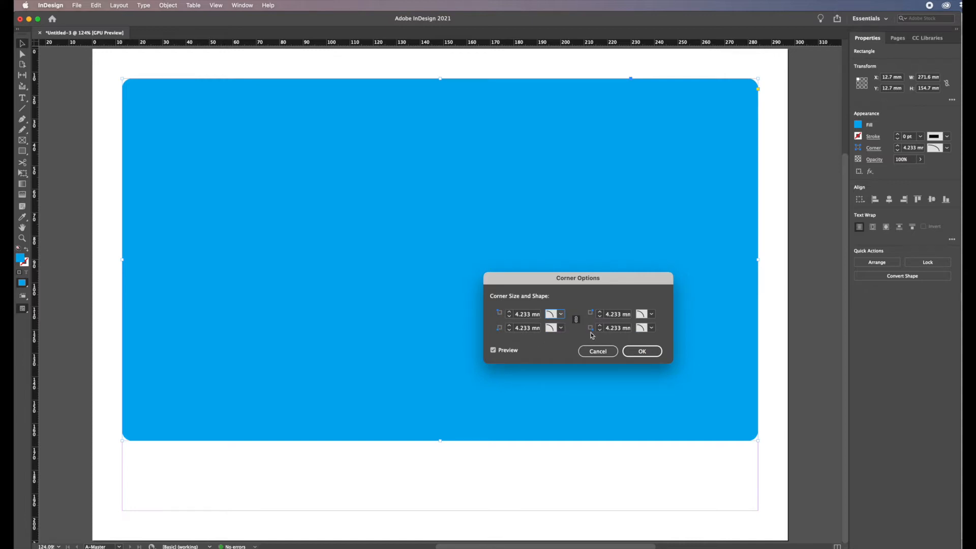
pyautogui.click(510, 313)
pyautogui.click(509, 312)
pyautogui.click(510, 312)
pyautogui.click(510, 312)
pyautogui.click(510, 312)
pyautogui.click(510, 312)
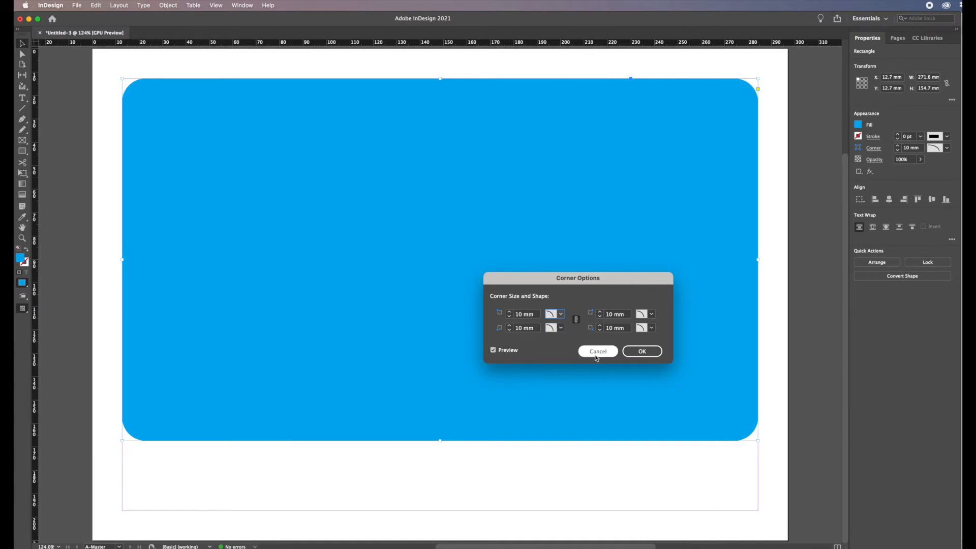
pyautogui.click(644, 352)
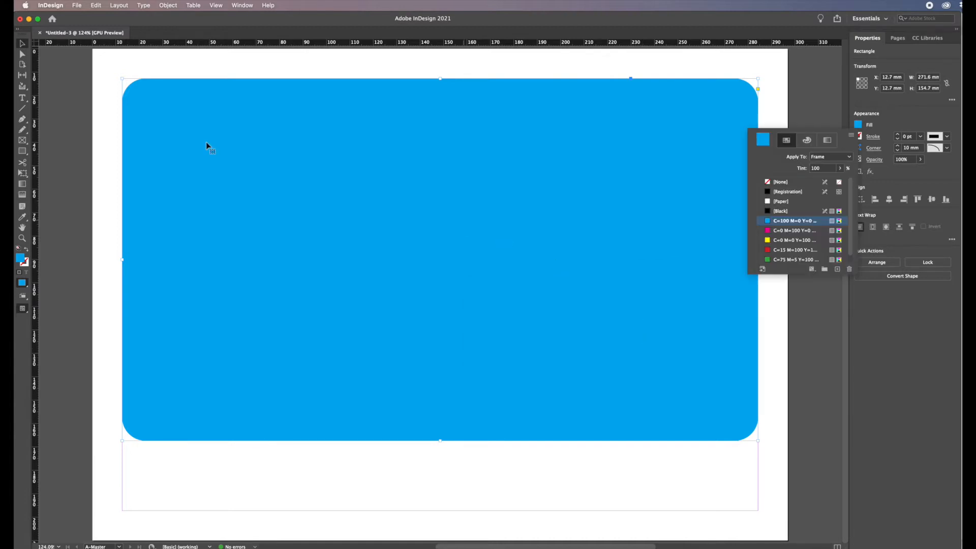
# Draw a full-page 297 × 210 mm rectangle and fill it with Black.
pyautogui.click(23, 149)
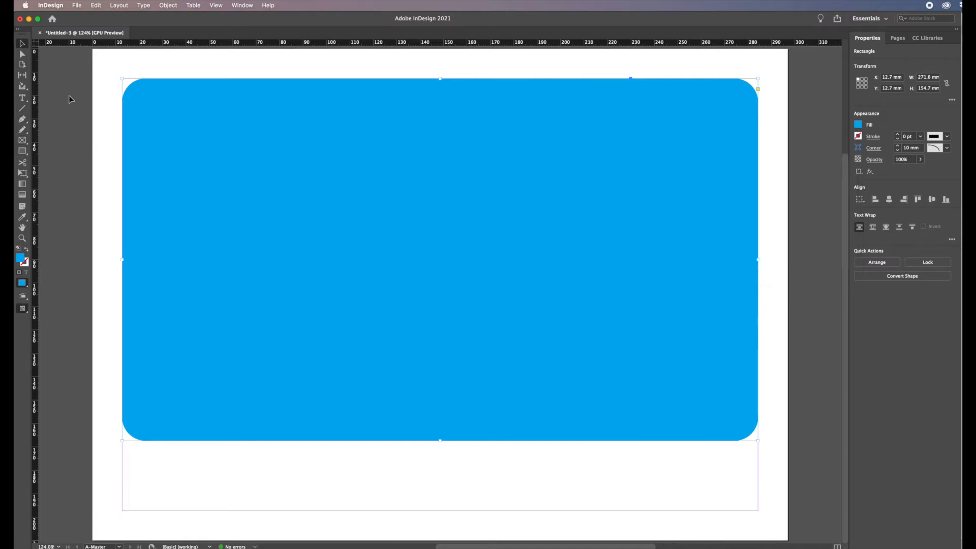
pyautogui.click(22, 150)
pyautogui.moveTo(92, 51); pyautogui.dragTo(788, 542)
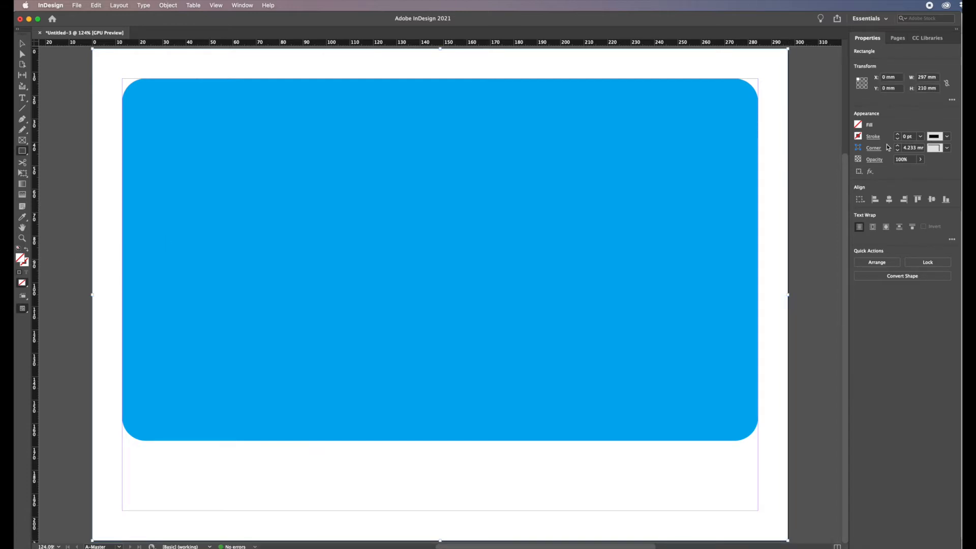
pyautogui.click(859, 124)
pyautogui.click(782, 211)
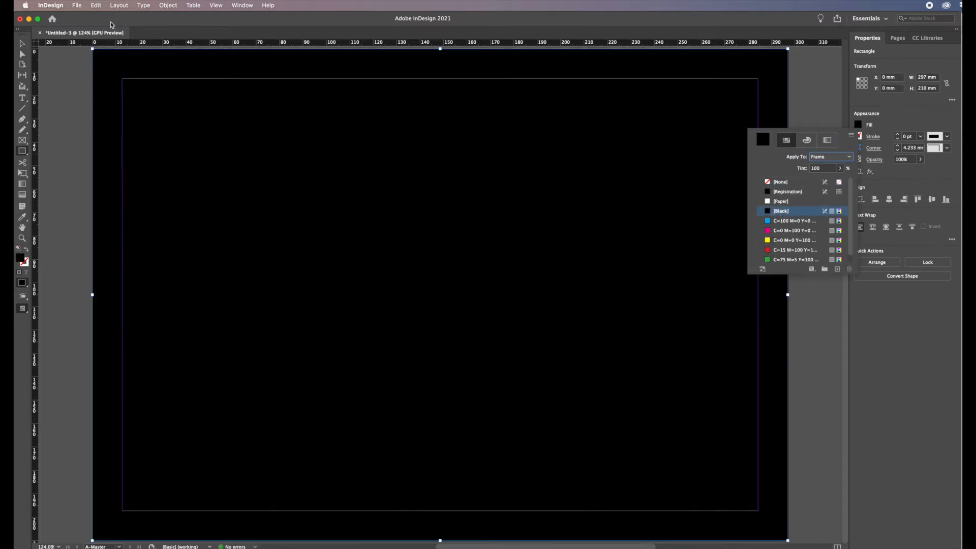
# Send the black rectangle to the back behind the blue one.
pyautogui.click(171, 9)
pyautogui.moveTo(178, 41)
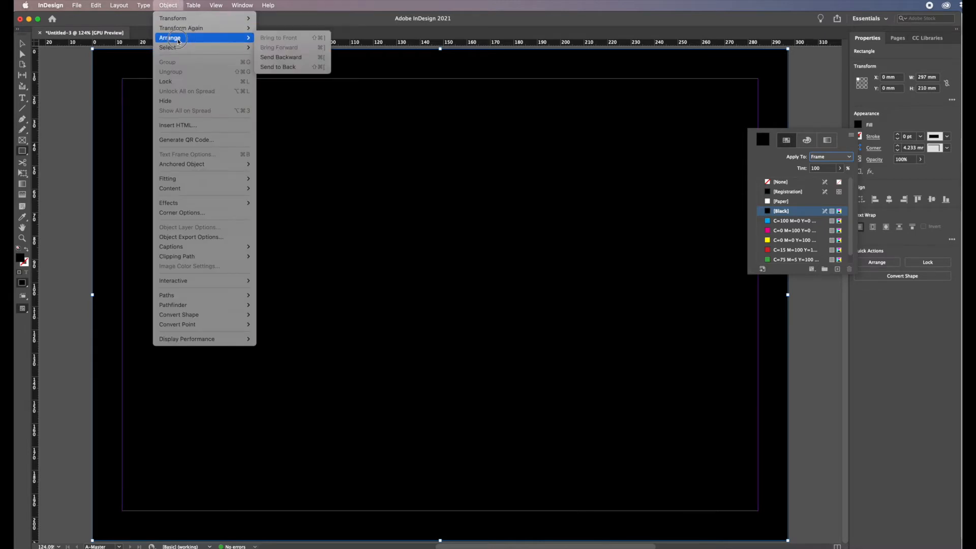
pyautogui.click(271, 66)
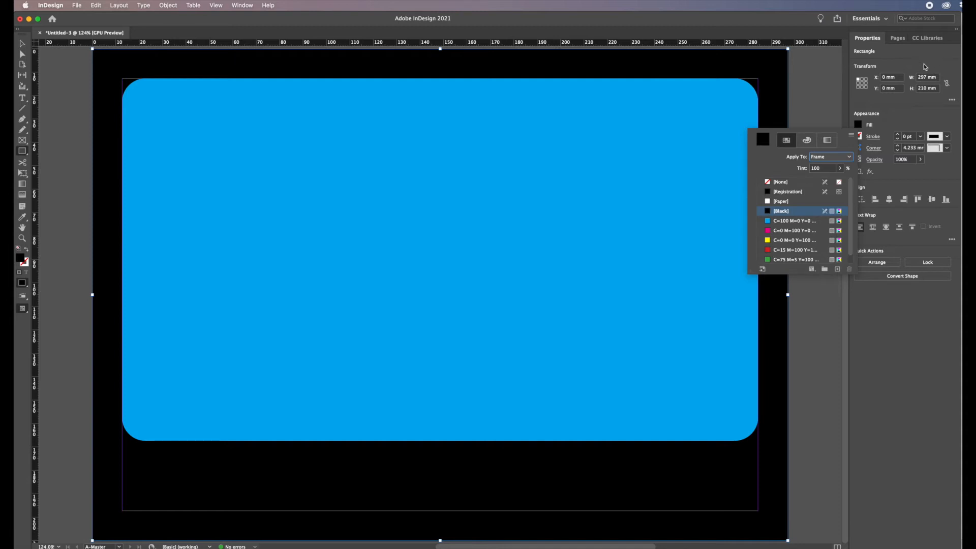
# Draw a text frame in the lower-left corner of the page and type aa.
pyautogui.click(899, 39)
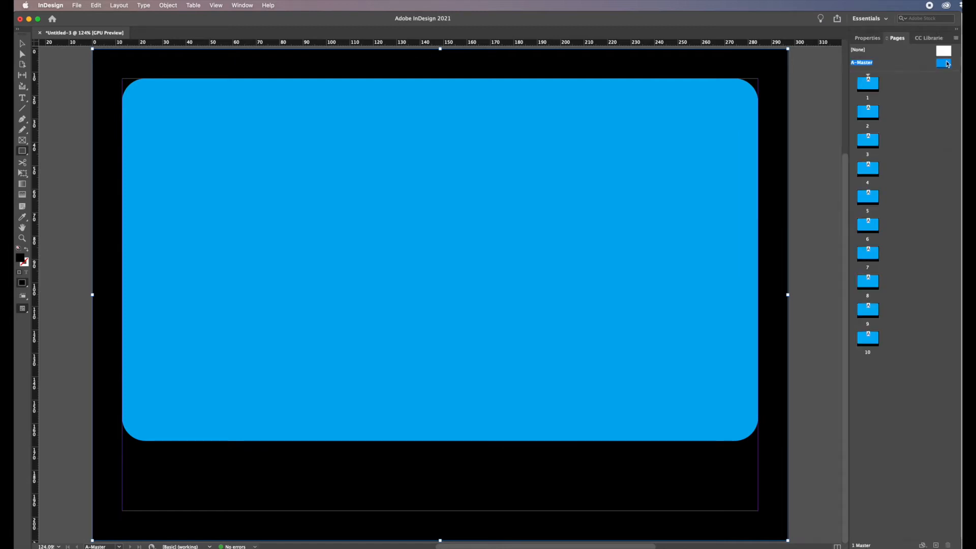
pyautogui.click(869, 39)
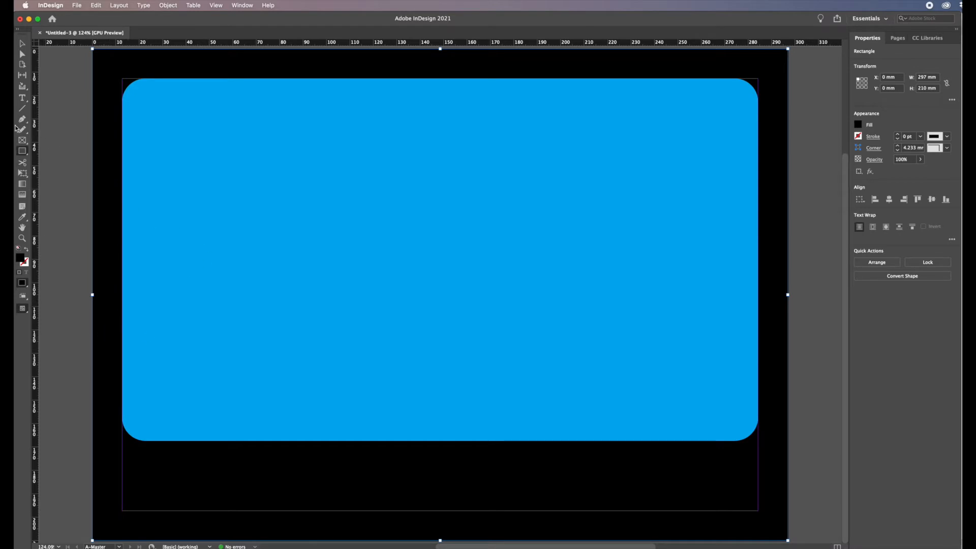
pyautogui.click(23, 100)
pyautogui.moveTo(67, 393); pyautogui.dragTo(264, 506)
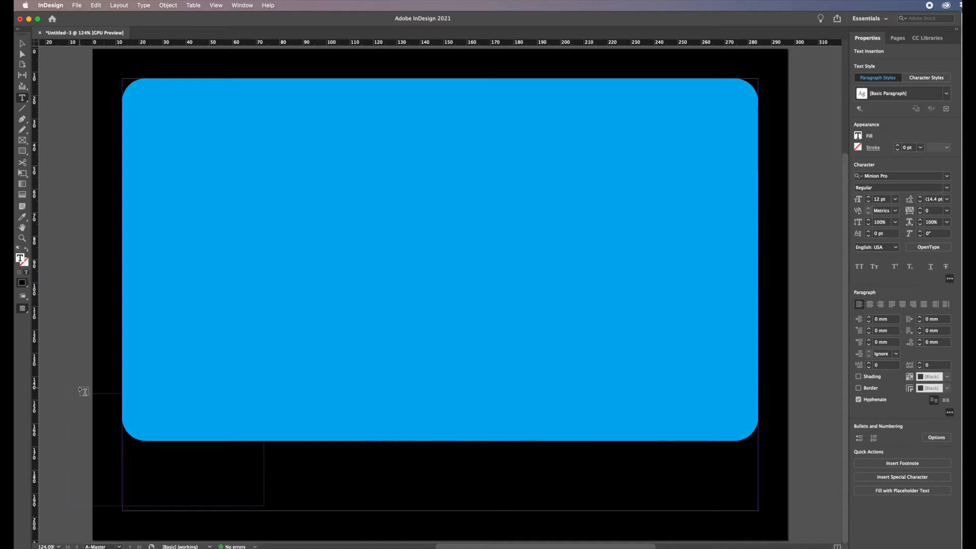
pyautogui.write('aa')
# Select the text and set its font size to 200 pt.
pyautogui.doubleClick(72, 401)
pyautogui.click(880, 200)
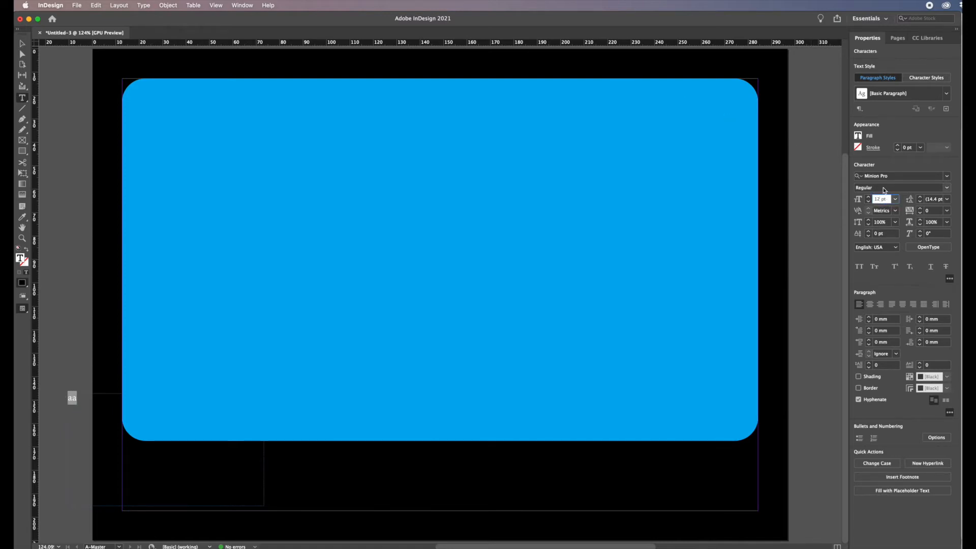
pyautogui.moveTo(879, 200); pyautogui.dragTo(869, 198)
pyautogui.write('2')
pyautogui.press('Return')
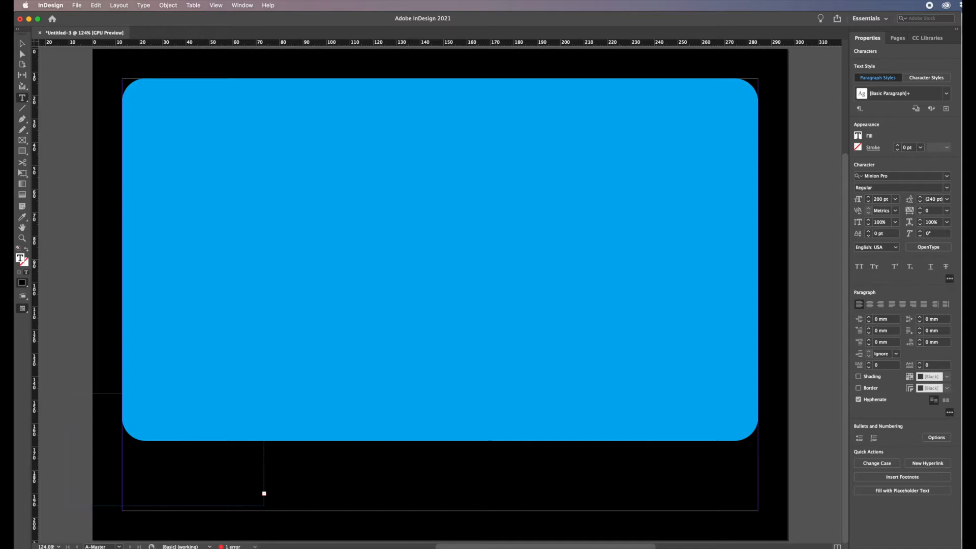
# Enlarge the text frame and move it into the lower-right corner of the page.
pyautogui.click(22, 44)
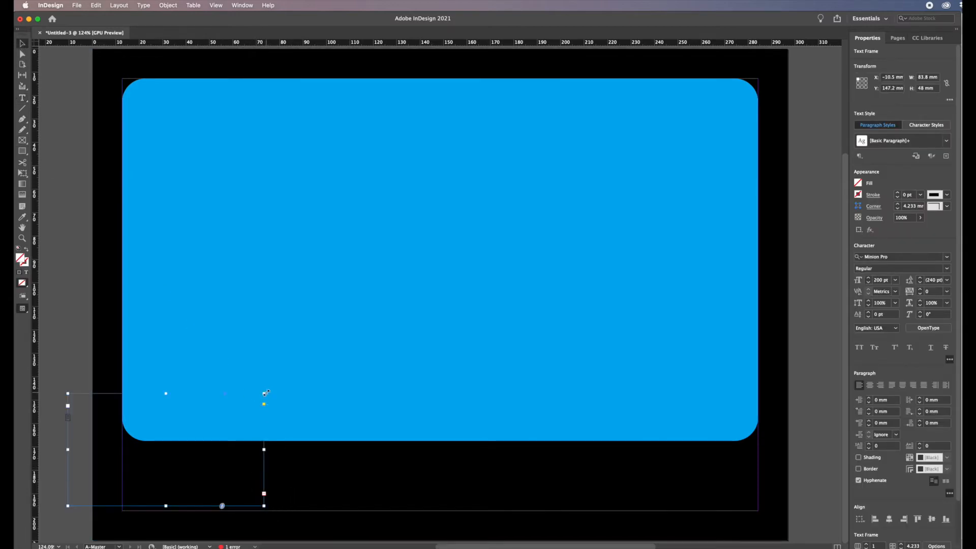
pyautogui.moveTo(263, 395); pyautogui.dragTo(296, 364)
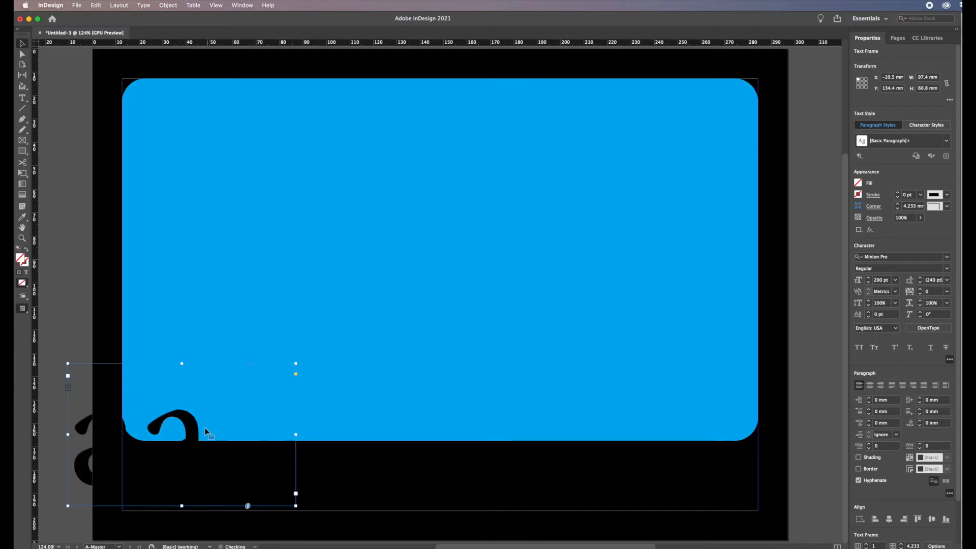
pyautogui.moveTo(200, 429); pyautogui.dragTo(654, 371)
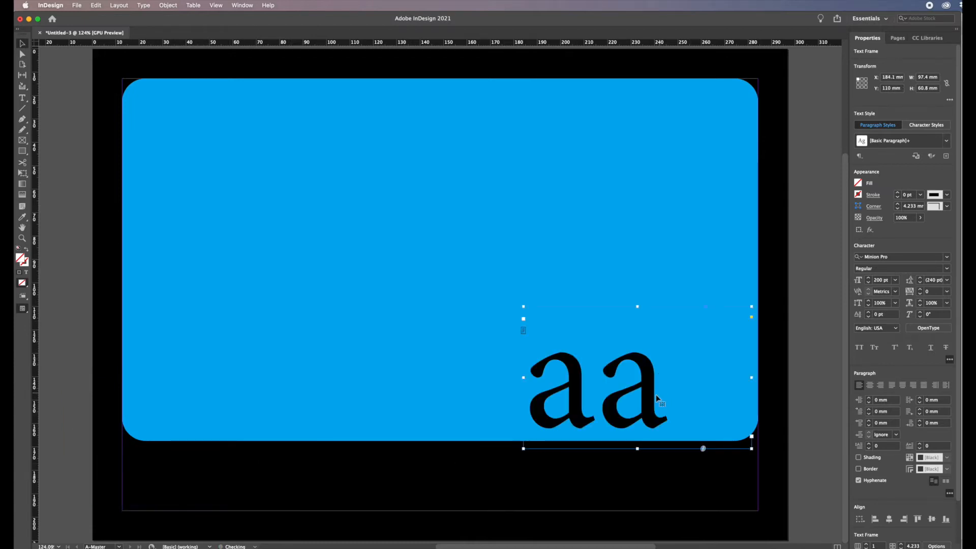
pyautogui.moveTo(654, 411); pyautogui.dragTo(732, 449)
# Select the text and colour it yellow (C=0 M=0 Y=100 K=0).
pyautogui.doubleClick(724, 430)
pyautogui.moveTo(731, 461); pyautogui.dragTo(616, 462)
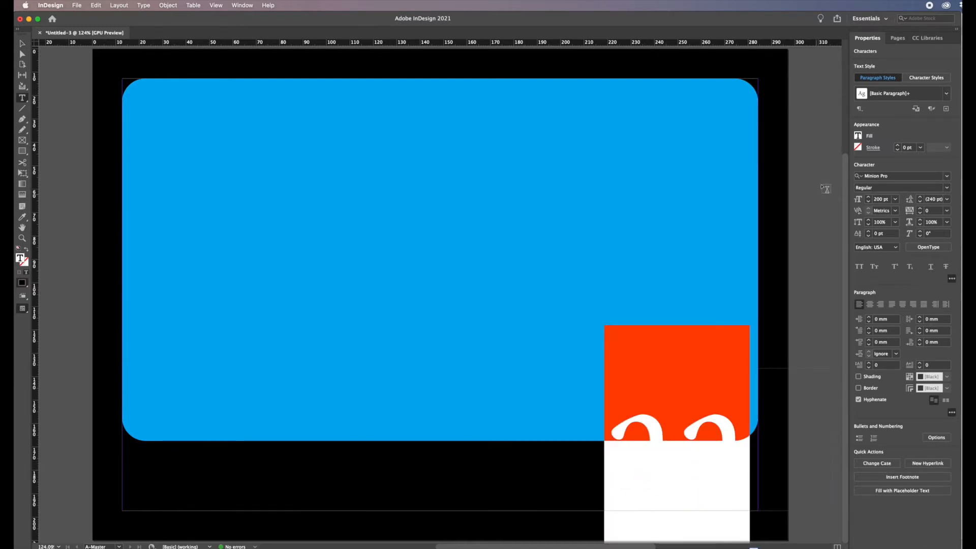
pyautogui.click(858, 137)
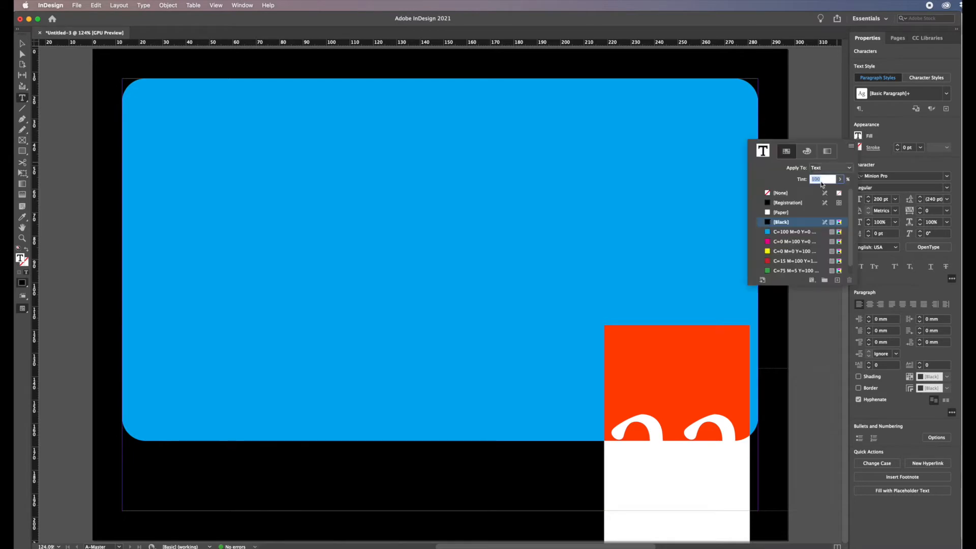
pyautogui.click(776, 251)
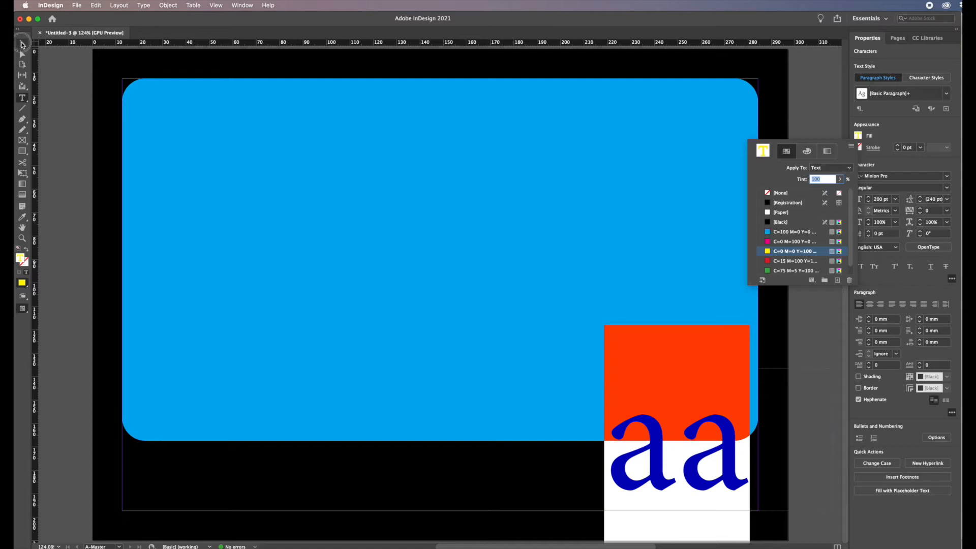
# Nudge the text frame slightly lower in the page corner.
pyautogui.click(22, 43)
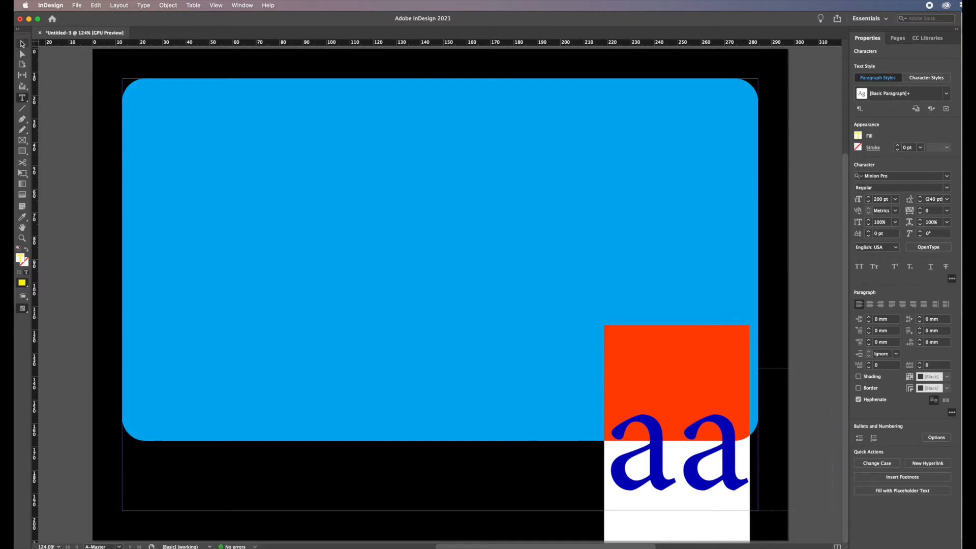
pyautogui.click(22, 43)
pyautogui.moveTo(728, 460); pyautogui.dragTo(729, 477)
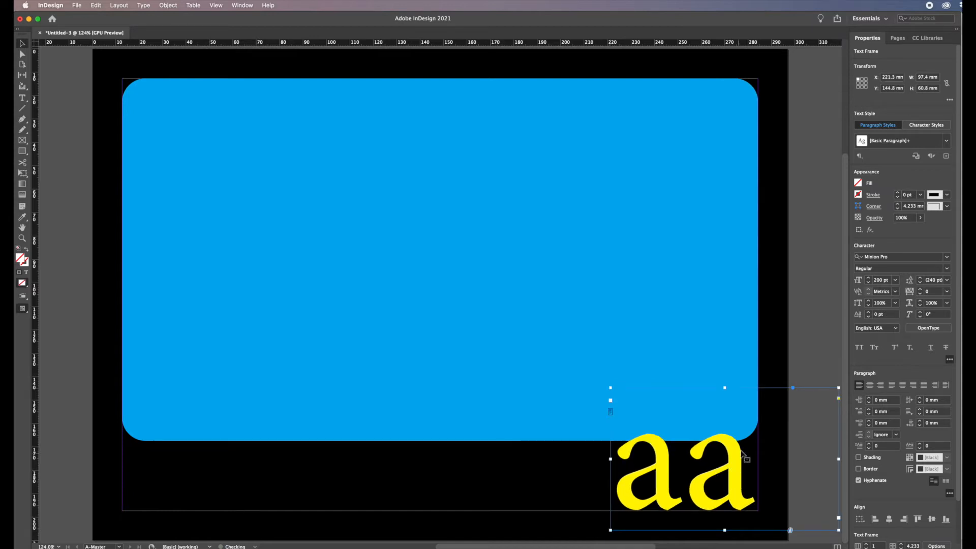
# Replace the frame's text with a Current Page Number marker.
pyautogui.doubleClick(731, 464)
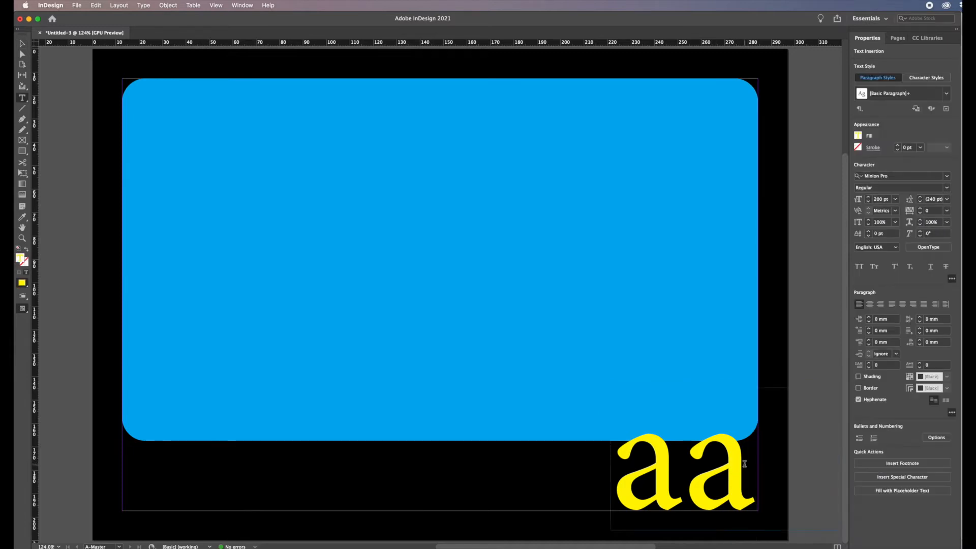
pyautogui.moveTo(732, 464); pyautogui.dragTo(608, 466)
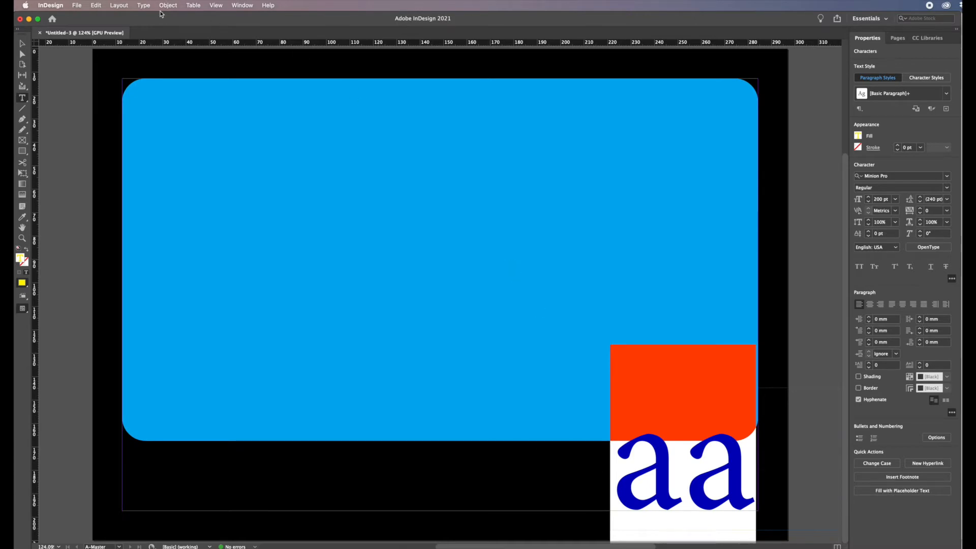
pyautogui.click(144, 8)
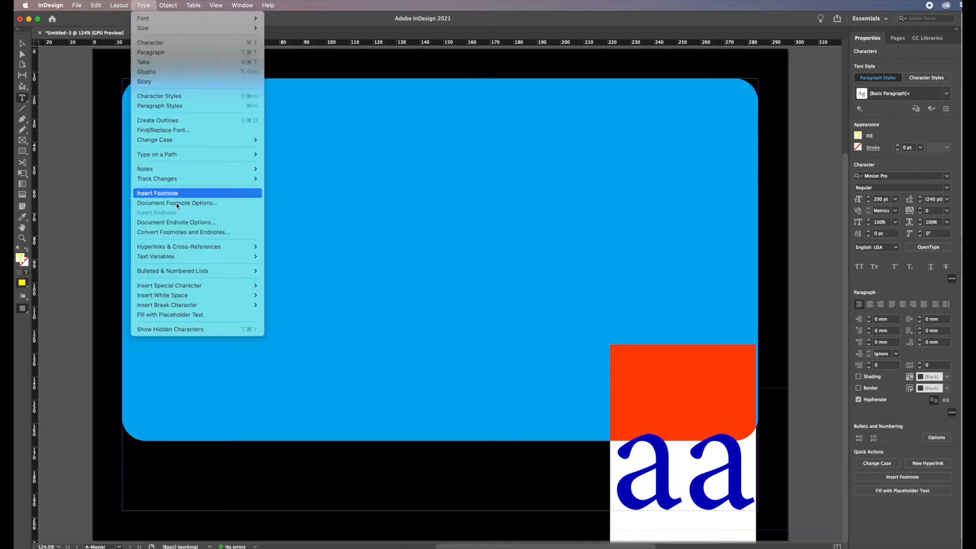
pyautogui.moveTo(179, 257)
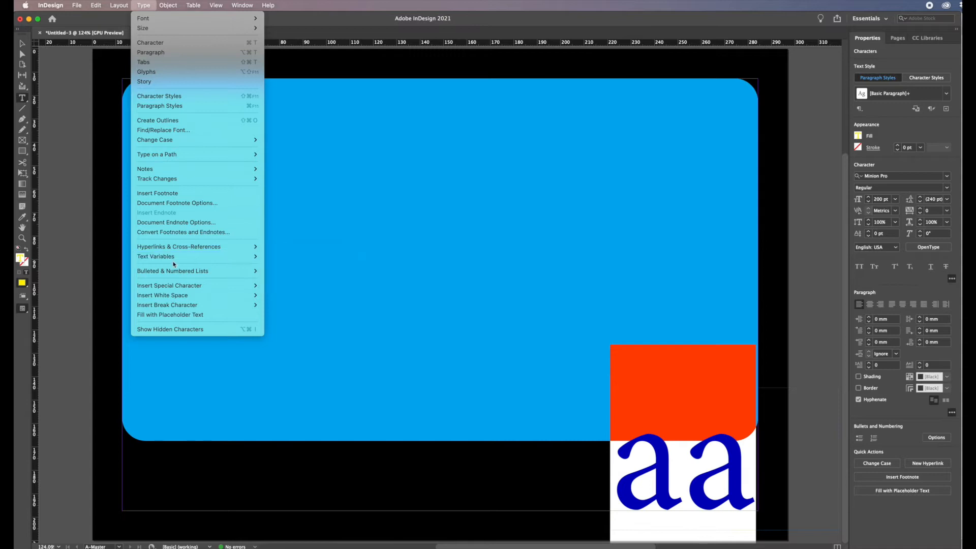
pyautogui.moveTo(180, 285)
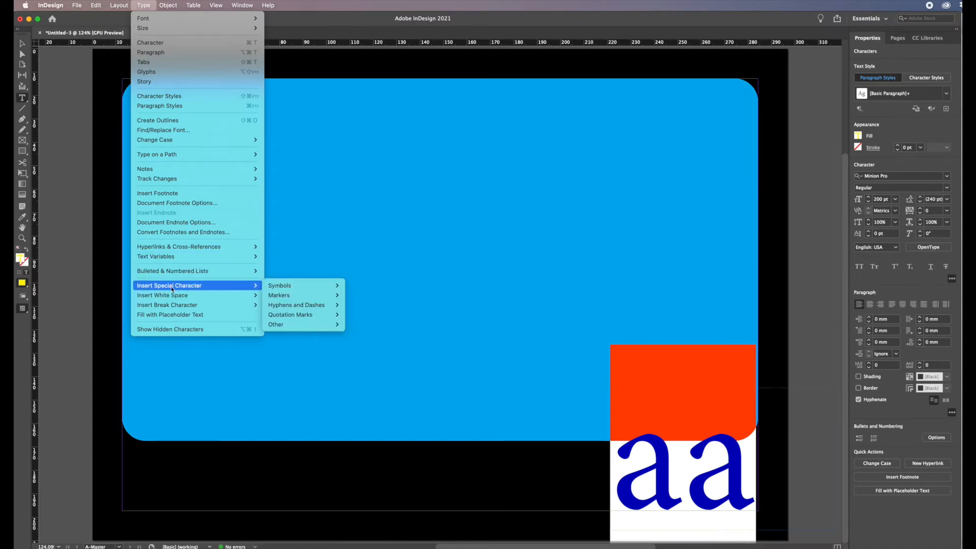
pyautogui.moveTo(282, 296)
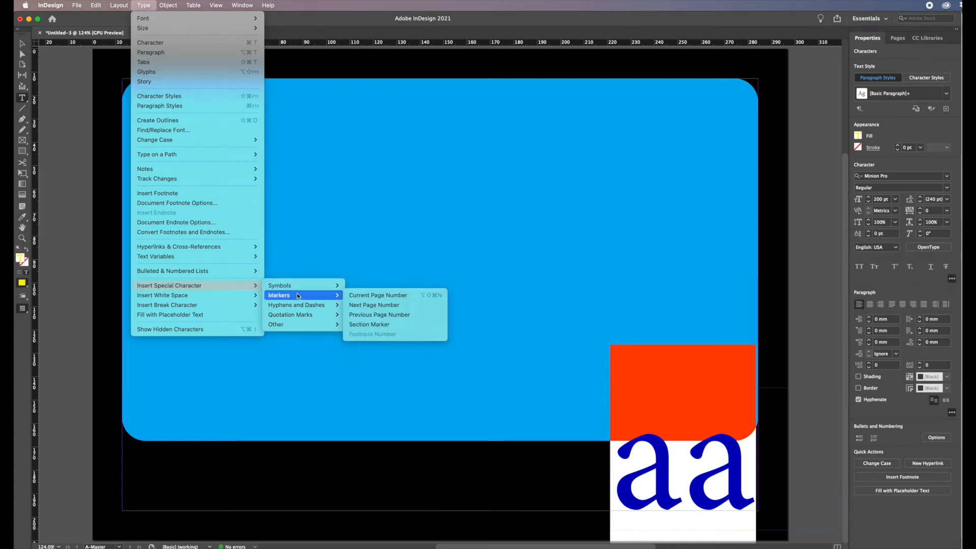
pyautogui.click(364, 296)
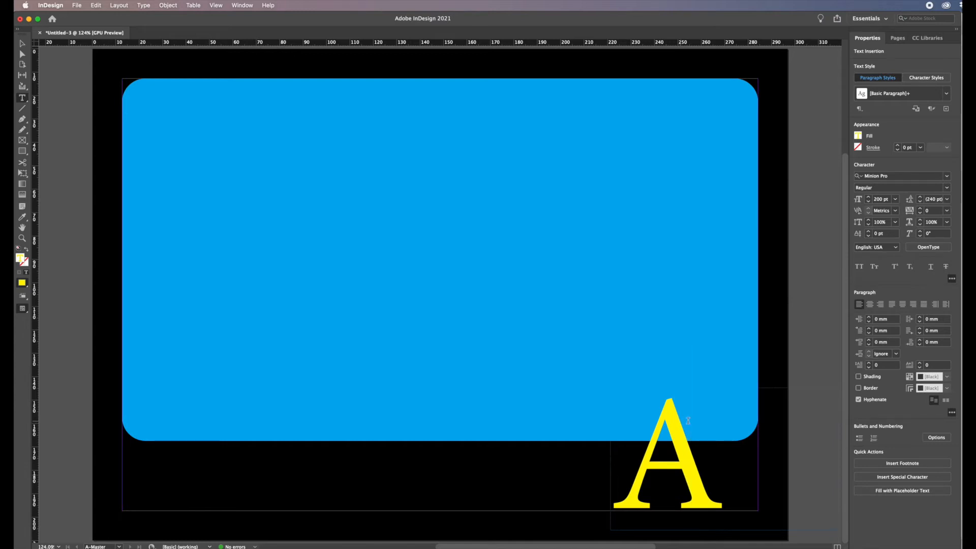
# Open page 1 of the document from the Pages panel.
pyautogui.click(897, 39)
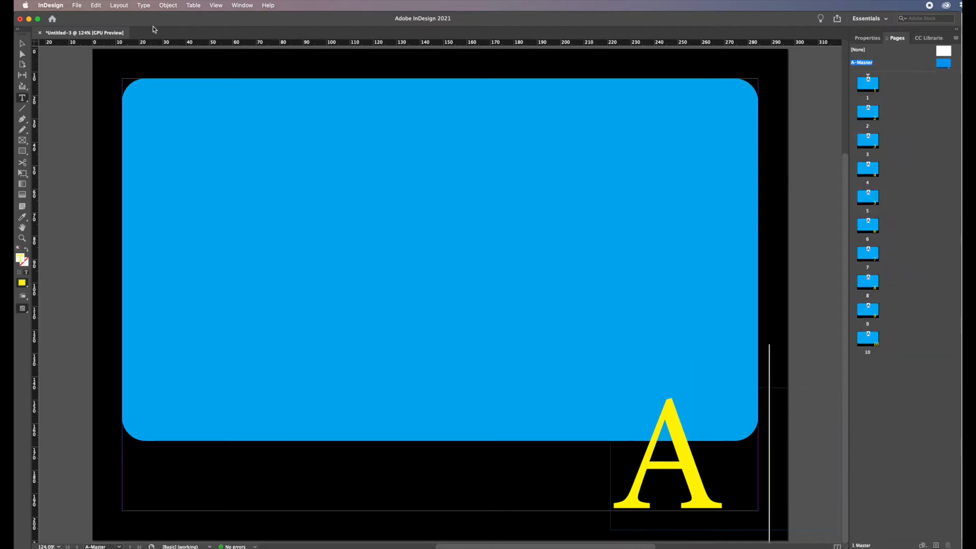
pyautogui.click(22, 44)
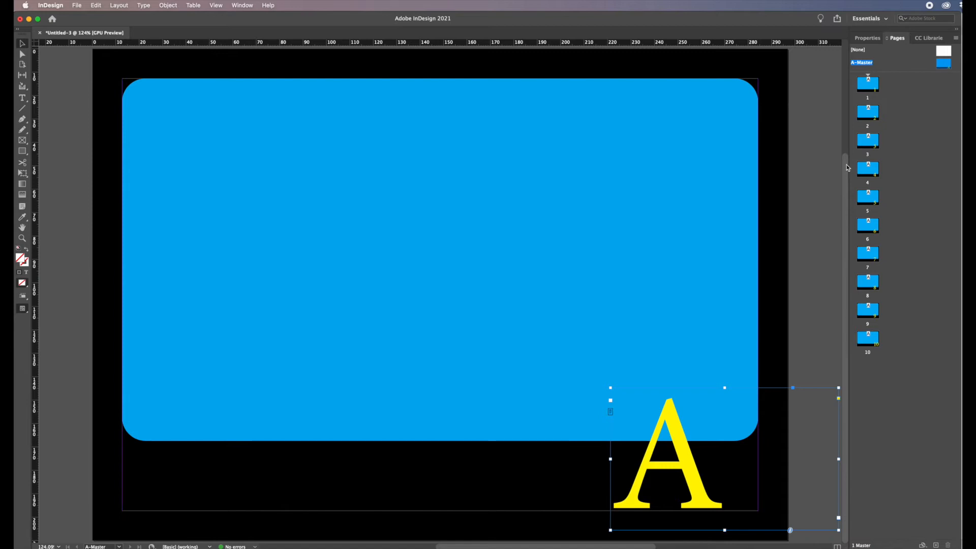
pyautogui.doubleClick(862, 89)
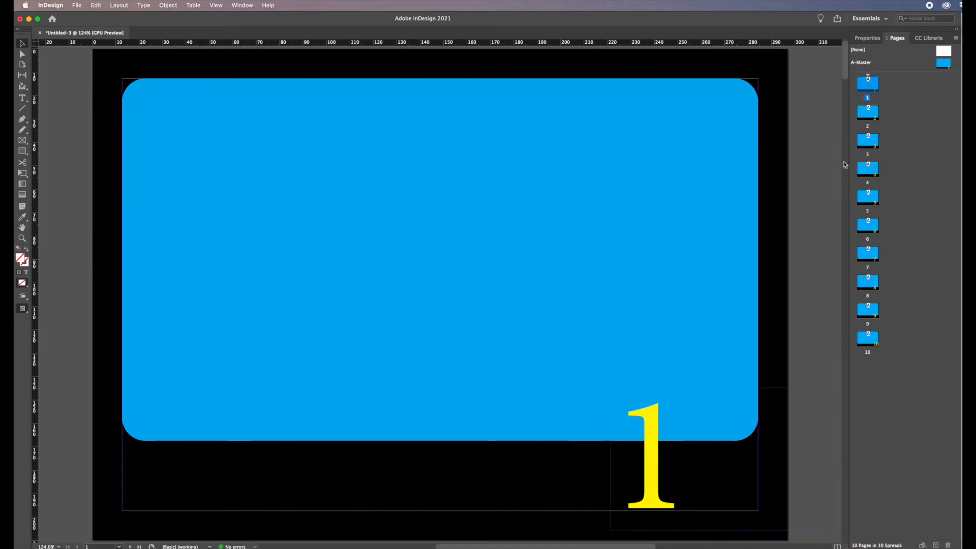
pyautogui.moveTo(842, 76)
pyautogui.mouseDown()
pyautogui.moveTo(844, 545)
pyautogui.moveTo(826, 366)
pyautogui.moveTo(828, 65)
pyautogui.moveTo(828, 77)
pyautogui.mouseUp()
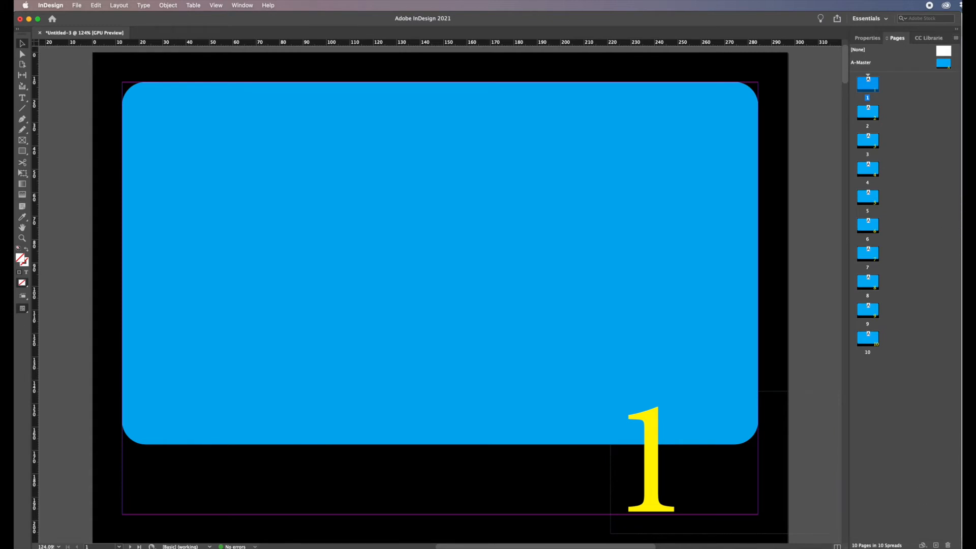
# Override all master page items on page 1 and delete its page number.
pyautogui.moveTo(959, 548); pyautogui.dragTo(799, 548)
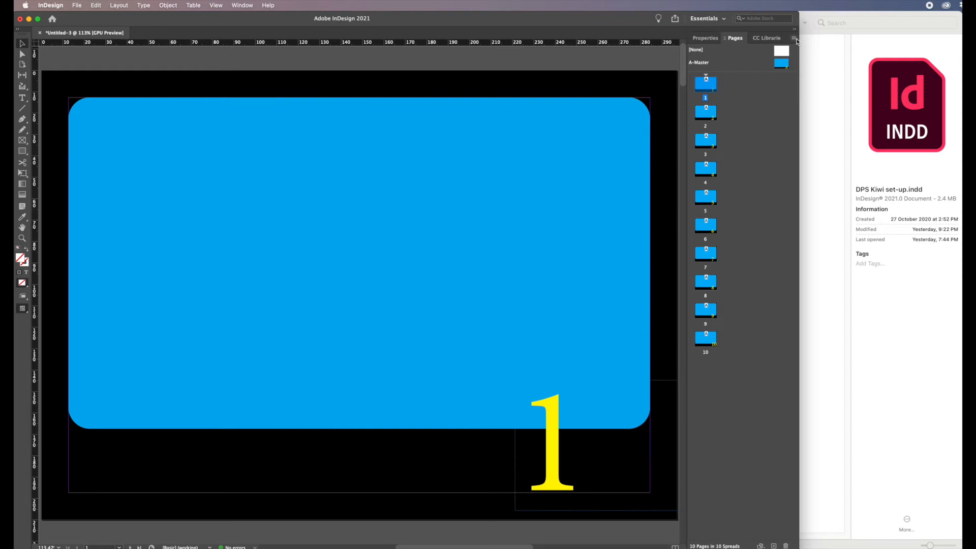
pyautogui.click(794, 38)
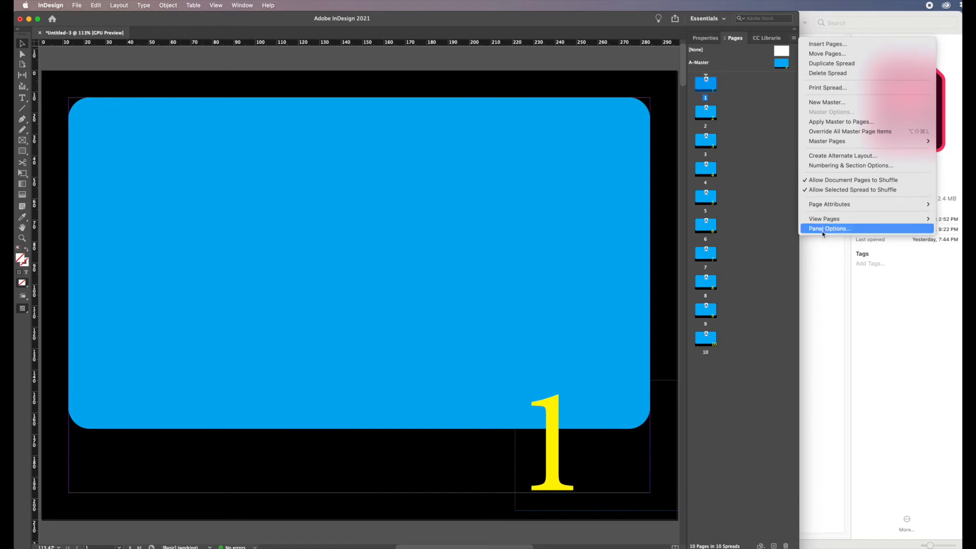
pyautogui.click(838, 132)
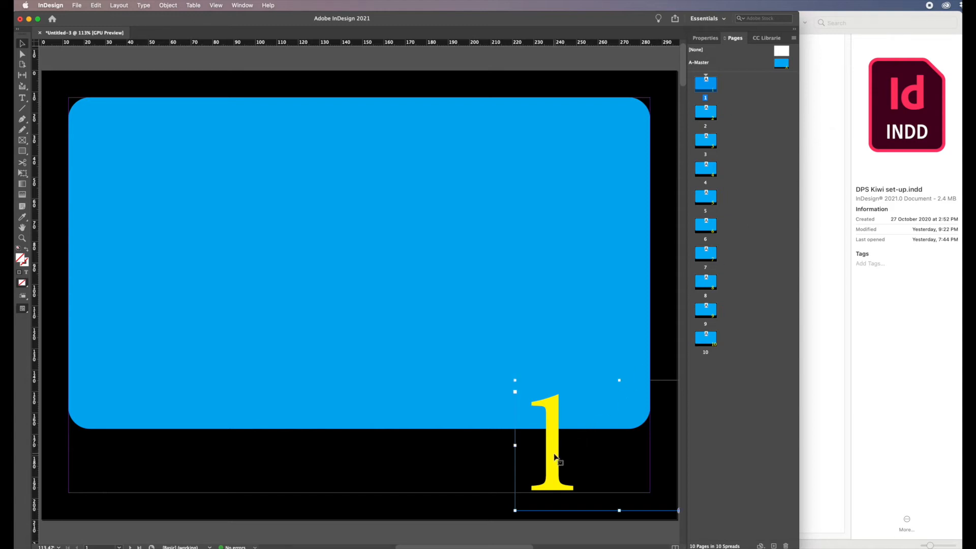
pyautogui.press('Delete')
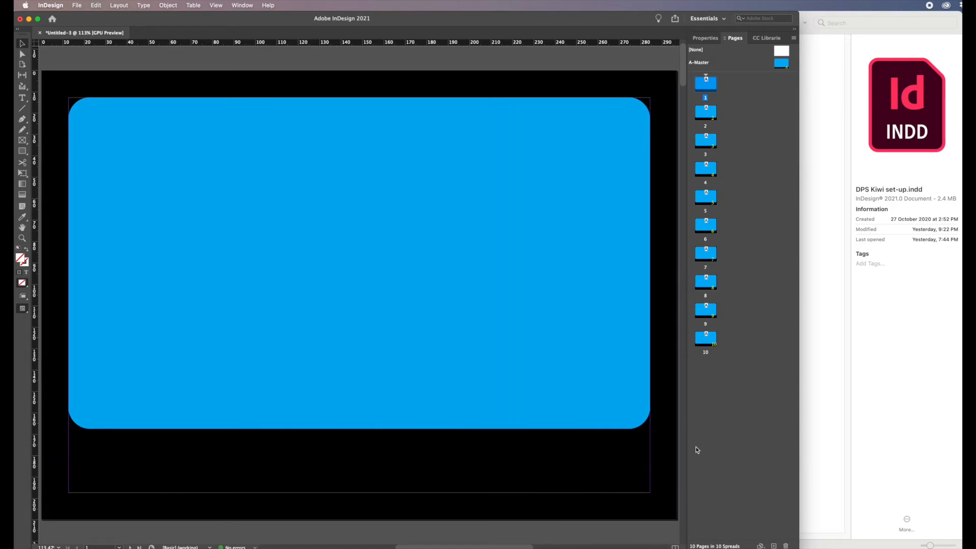
# Place KIWI-Bubble-car.png as a large image centred on page 1's blue panel.
pyautogui.moveTo(797, 545); pyautogui.dragTo(959, 544)
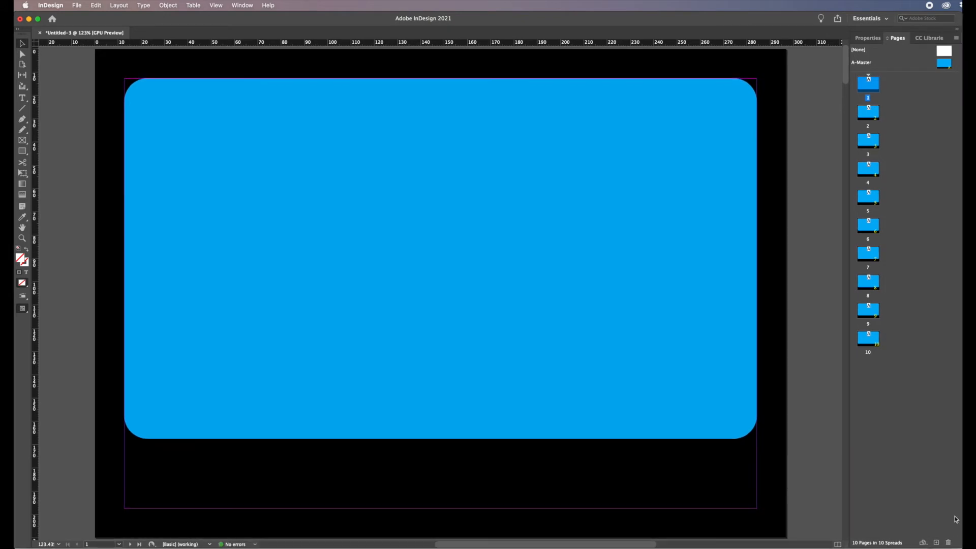
pyautogui.moveTo(847, 80)
pyautogui.mouseDown()
pyautogui.moveTo(841, 207)
pyautogui.moveTo(848, 67)
pyautogui.moveTo(850, 77)
pyautogui.mouseUp()
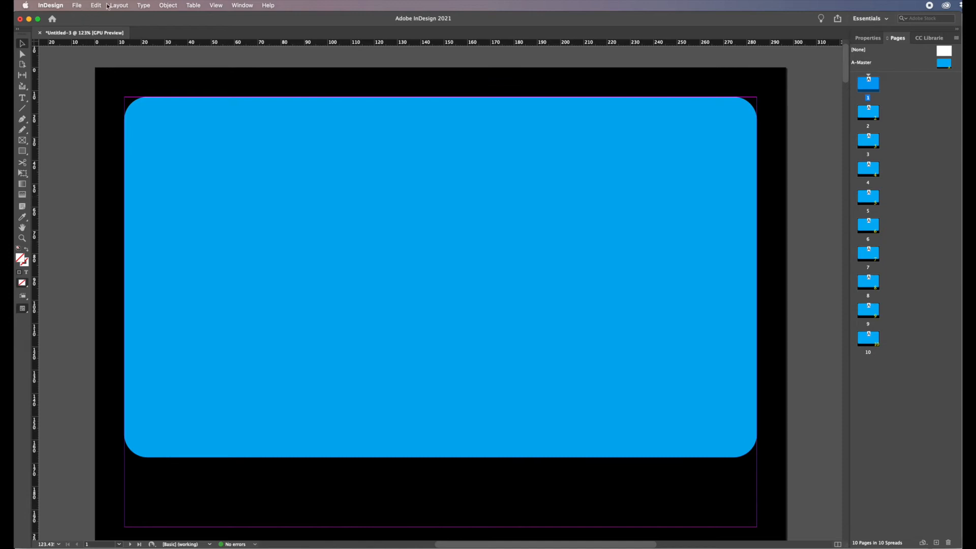
pyautogui.click(78, 6)
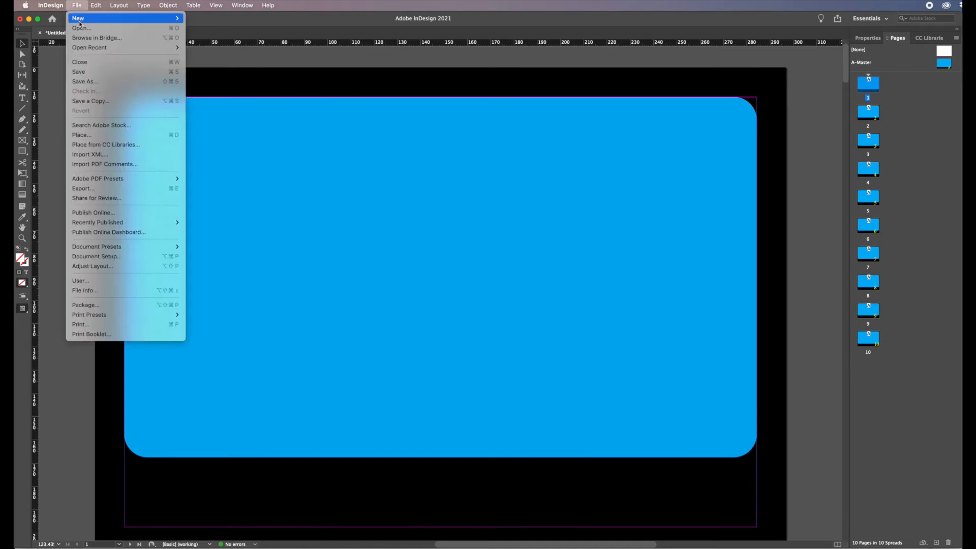
pyautogui.click(100, 136)
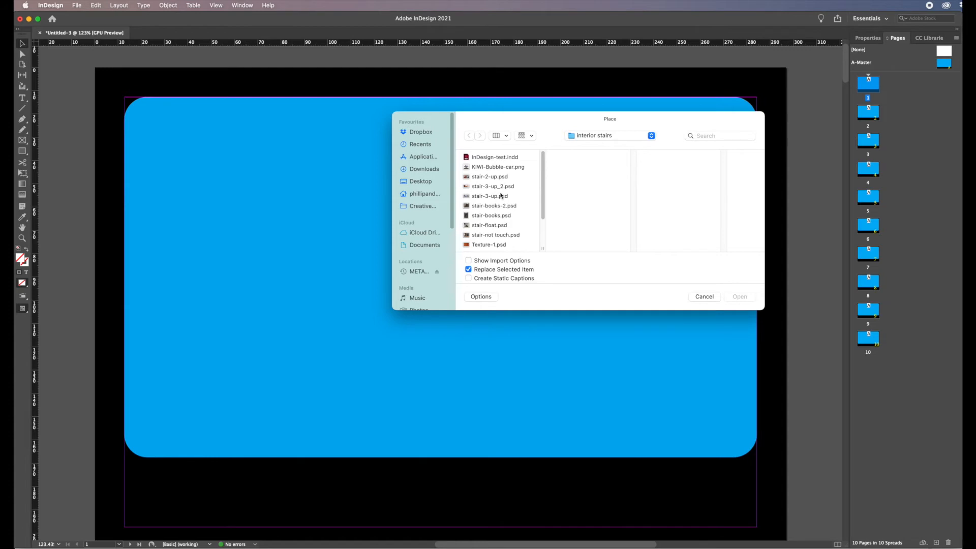
pyautogui.moveTo(543, 220); pyautogui.dragTo(541, 173)
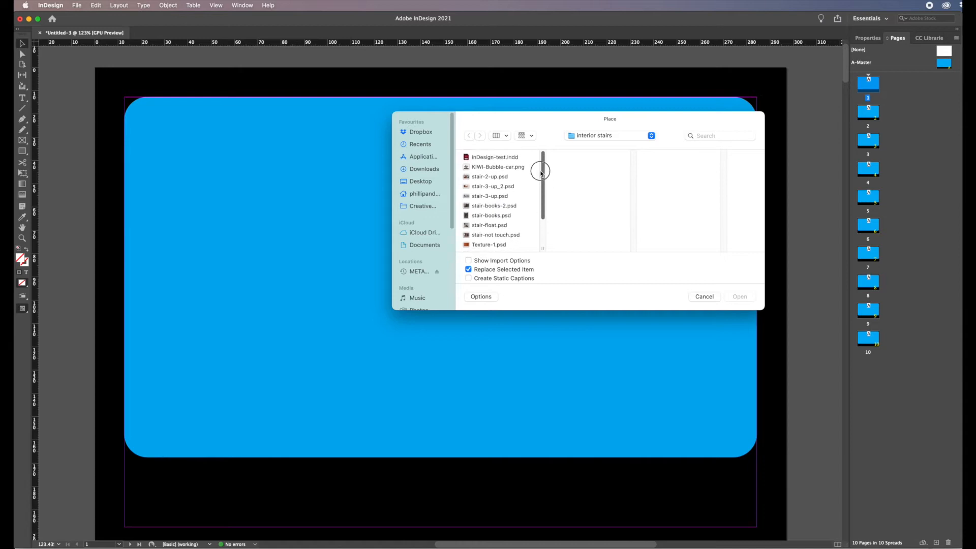
pyautogui.click(487, 168)
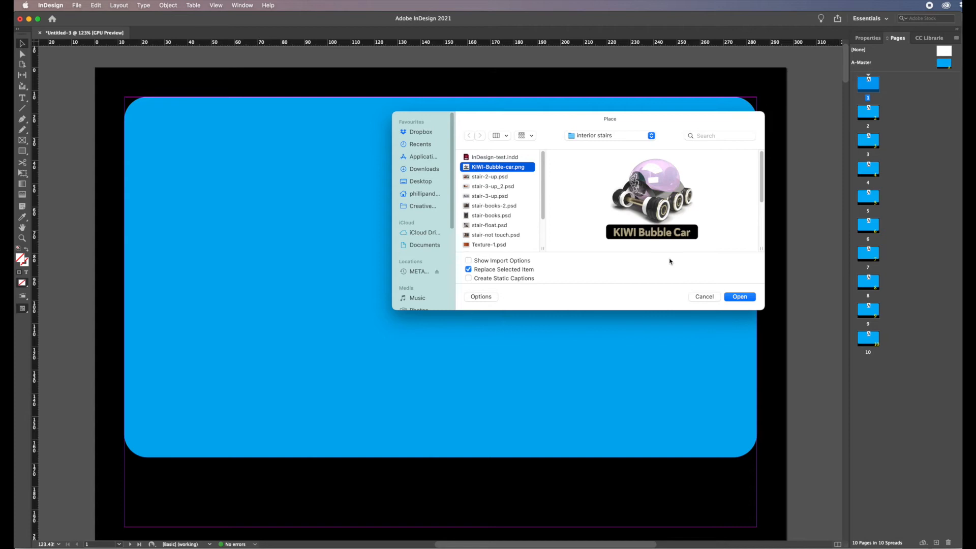
pyautogui.click(741, 297)
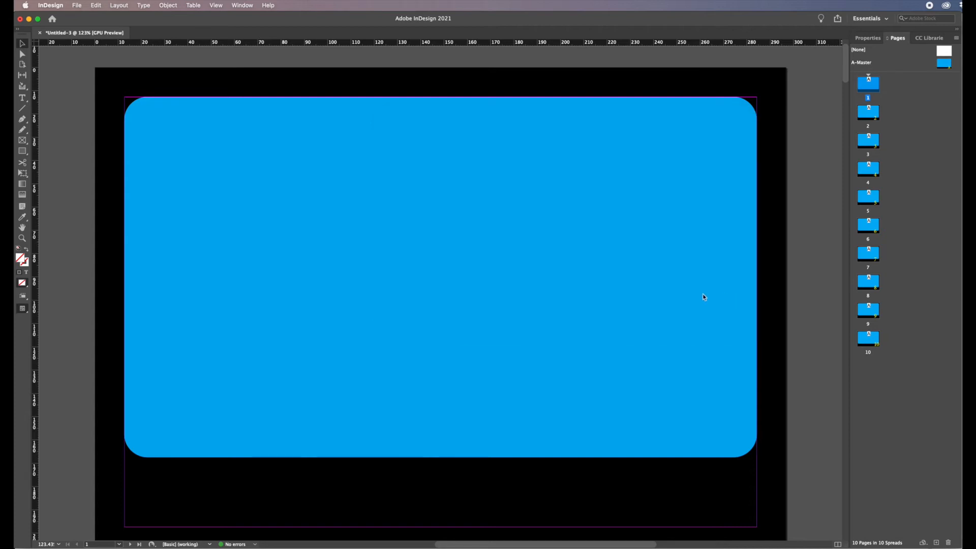
pyautogui.click(316, 210)
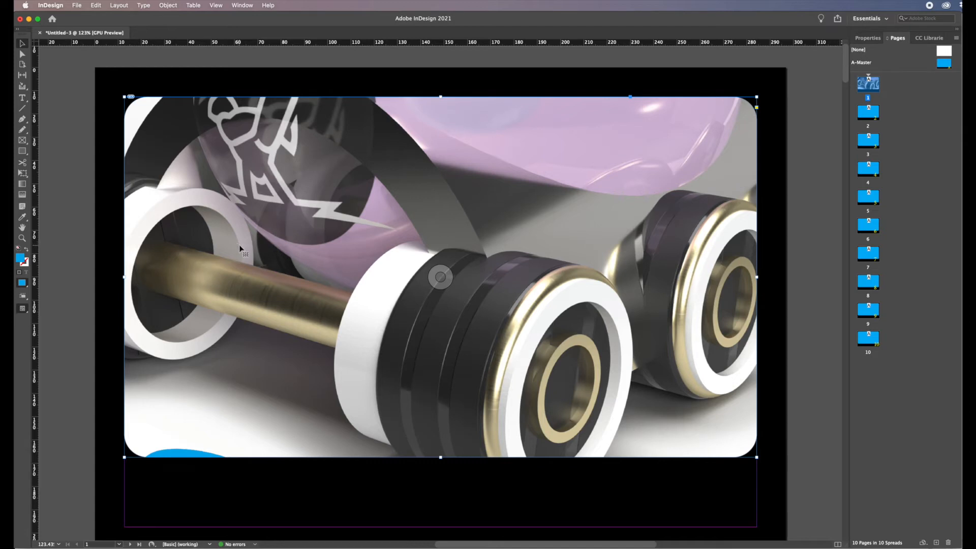
pyautogui.press('super+z')
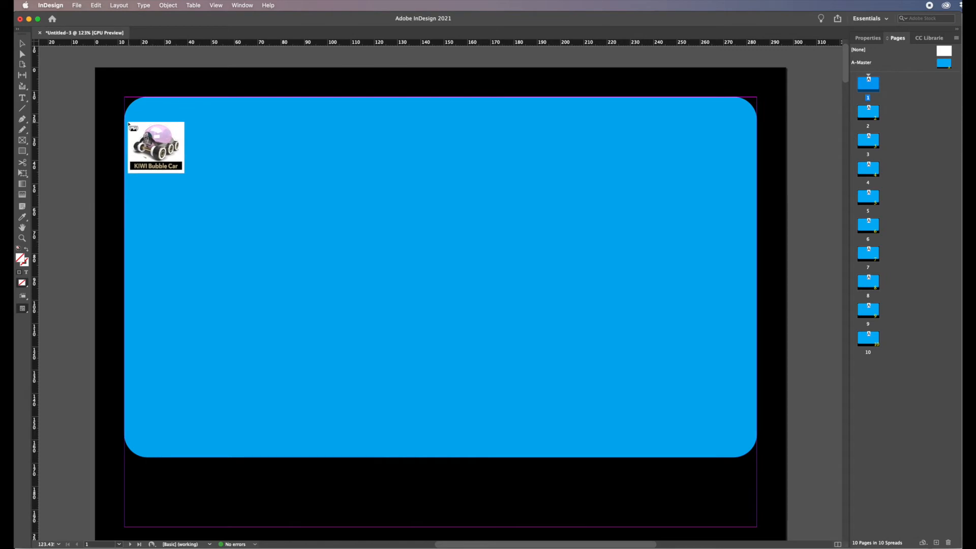
pyautogui.moveTo(80, 119); pyautogui.dragTo(483, 334)
pyautogui.moveTo(323, 241); pyautogui.dragTo(498, 232)
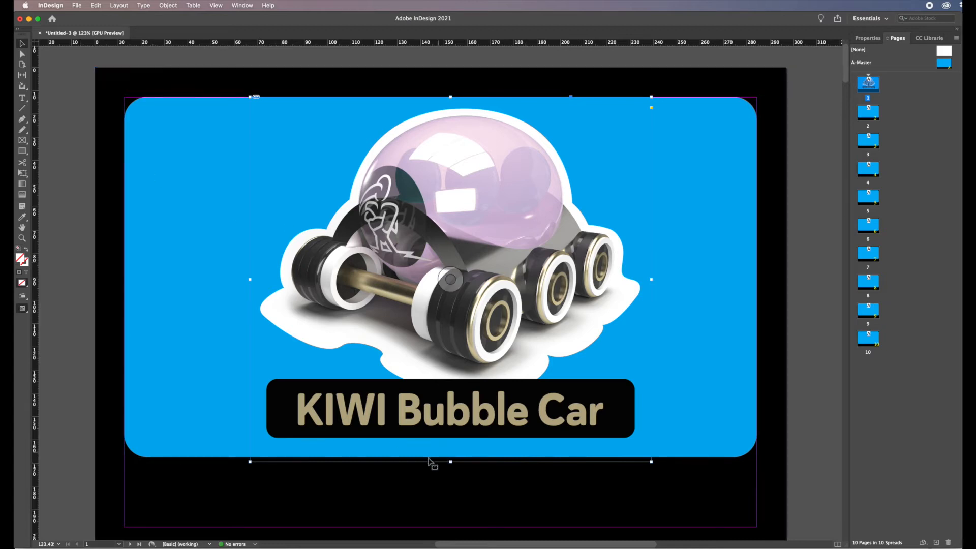
# Draw a text frame below the blue panel and enter the text TITLE.
pyautogui.click(73, 145)
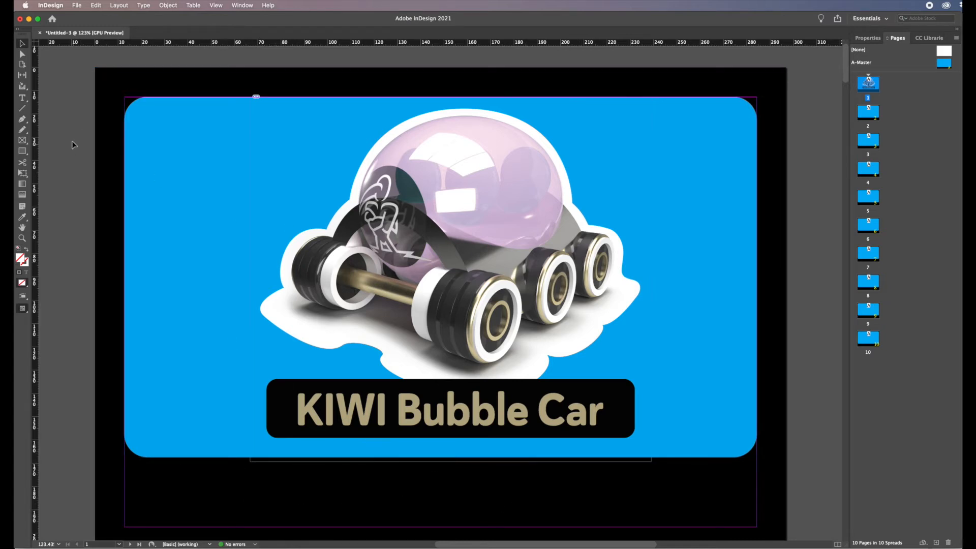
pyautogui.click(22, 98)
pyautogui.moveTo(69, 468); pyautogui.dragTo(249, 511)
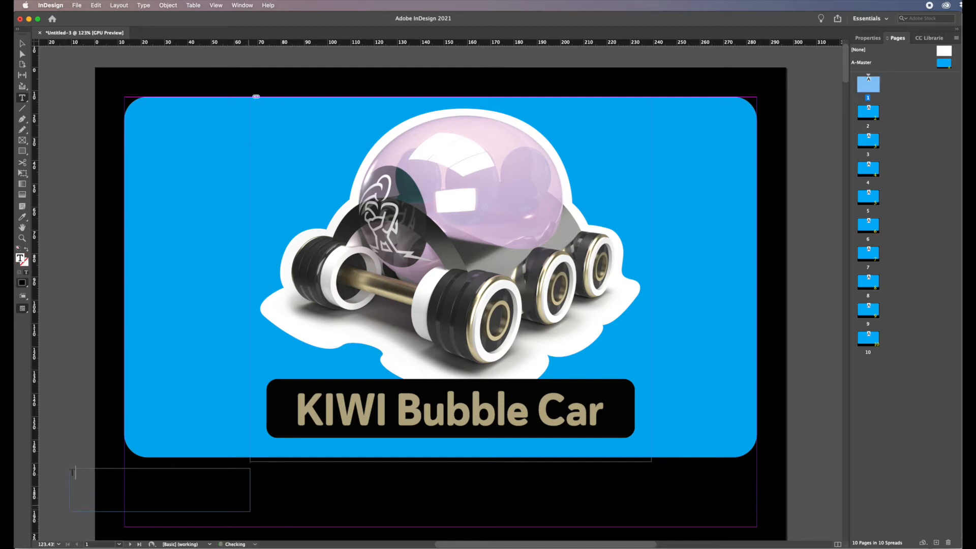
pyautogui.write('TITLE')
# Select the TITLE text and give it a yellow fill.
pyautogui.moveTo(100, 473); pyautogui.dragTo(64, 472)
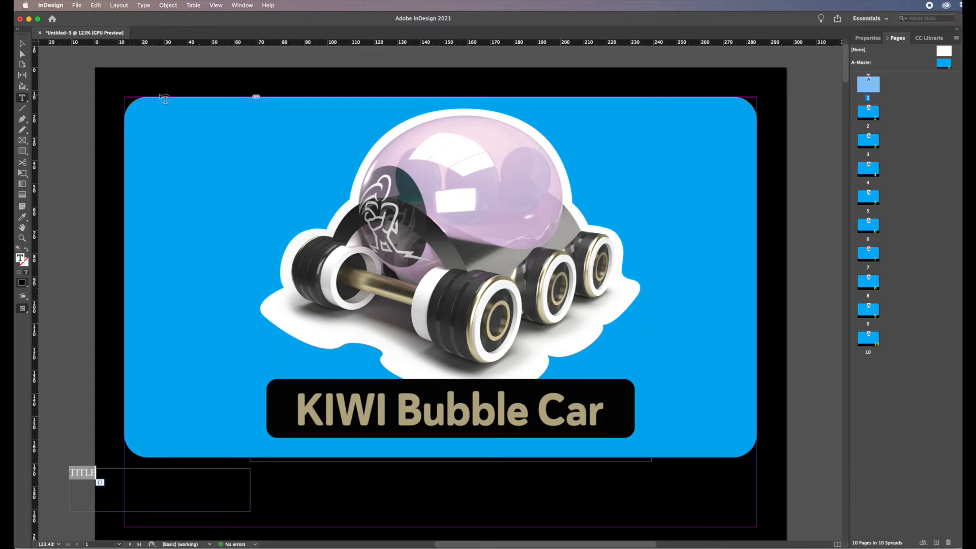
pyautogui.click(871, 38)
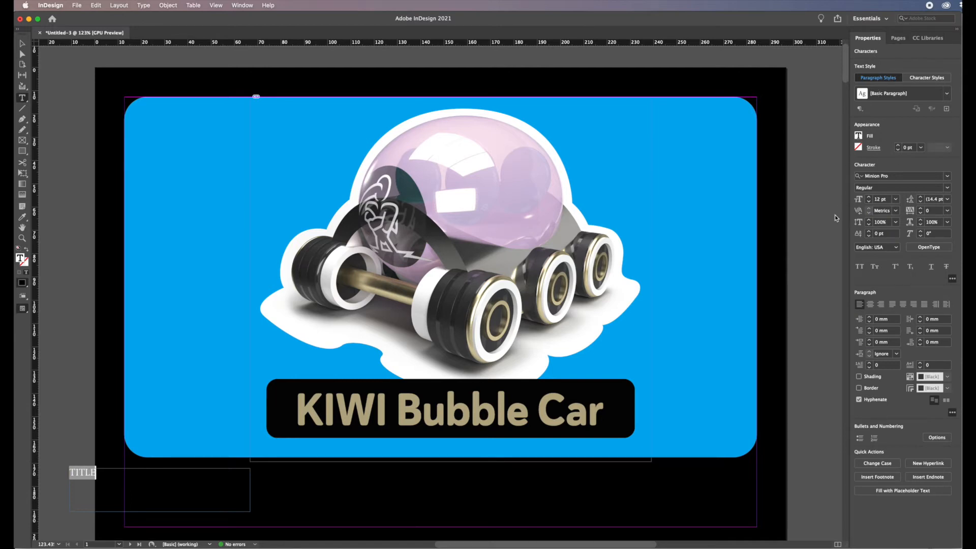
pyautogui.click(781, 252)
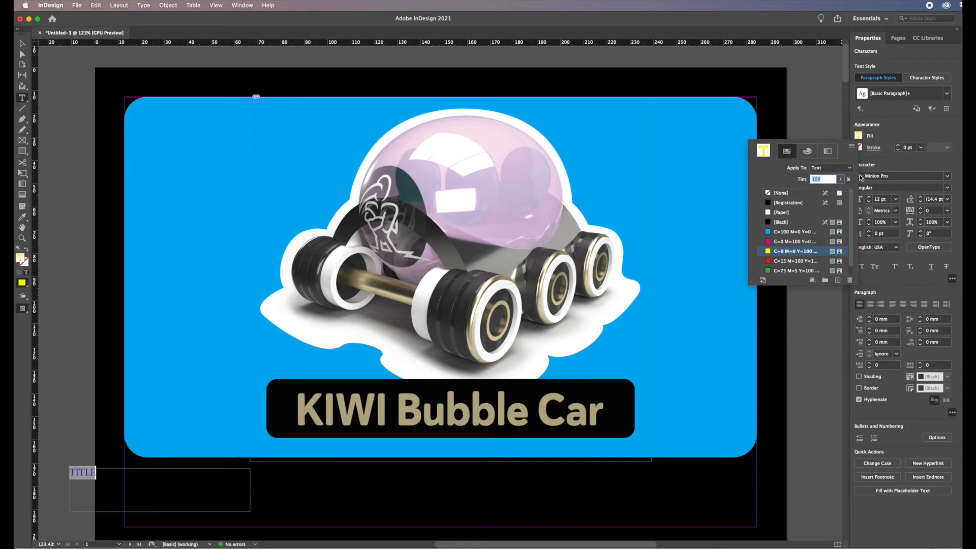
pyautogui.click(892, 113)
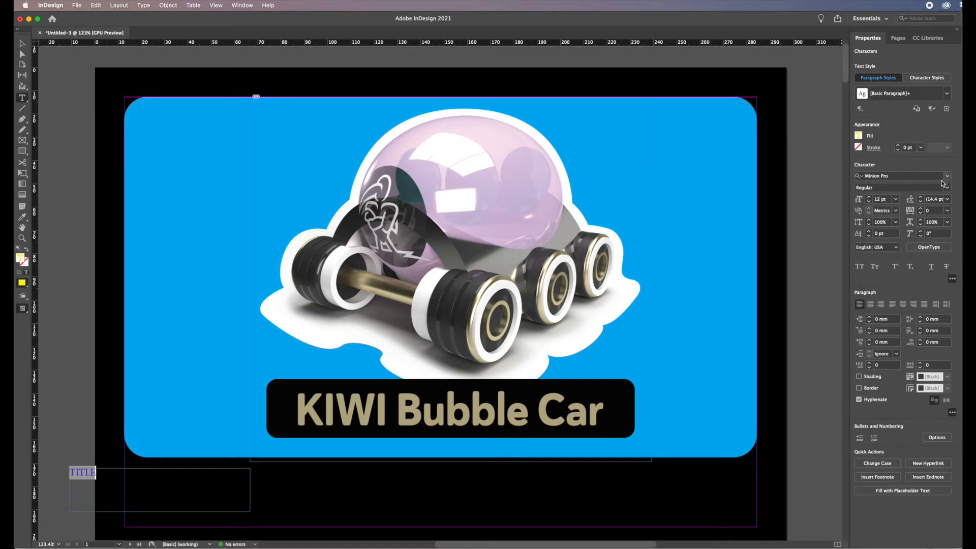
# Set the title's font to Rockwell Extra Bold and its size to 30 pt.
pyautogui.click(887, 176)
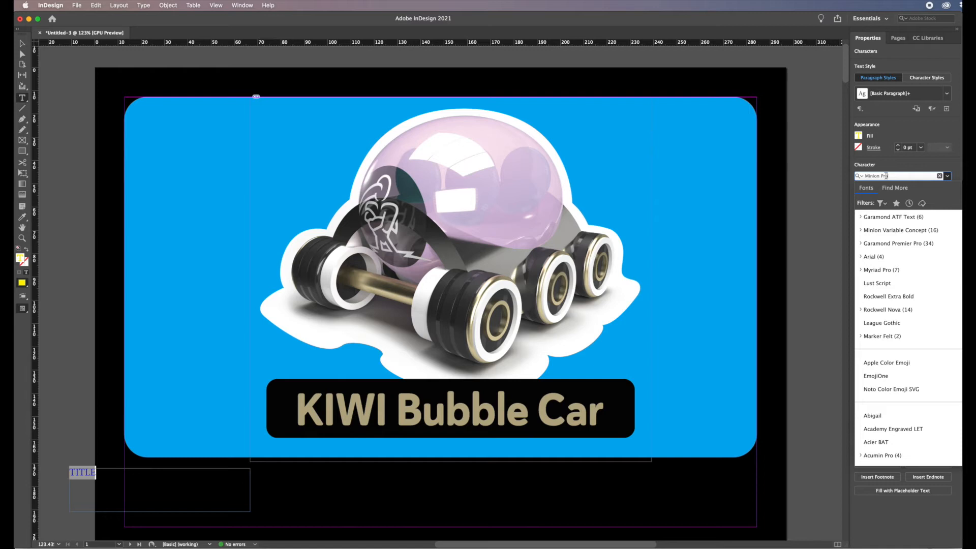
pyautogui.write('ROC')
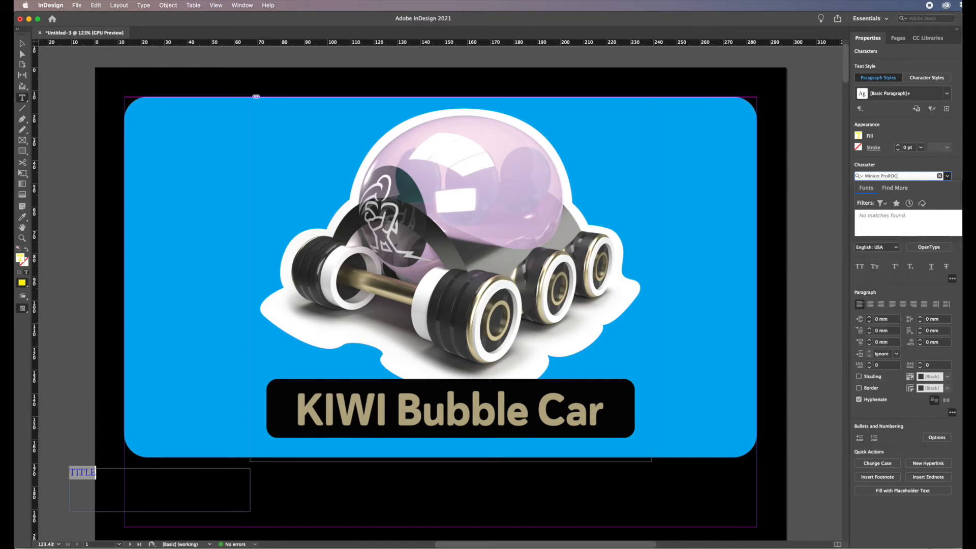
pyautogui.moveTo(903, 176); pyautogui.dragTo(838, 174)
pyautogui.write('ROCK')
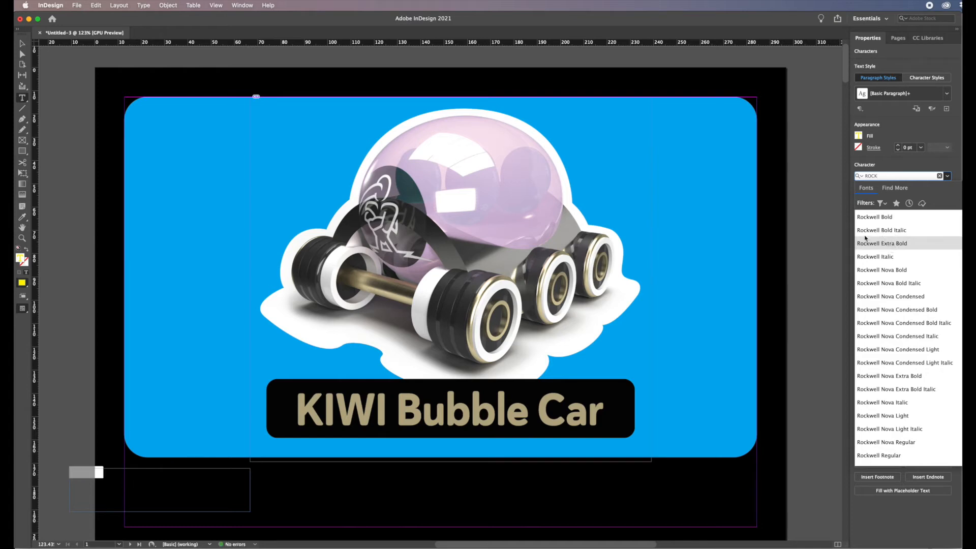
pyautogui.click(891, 244)
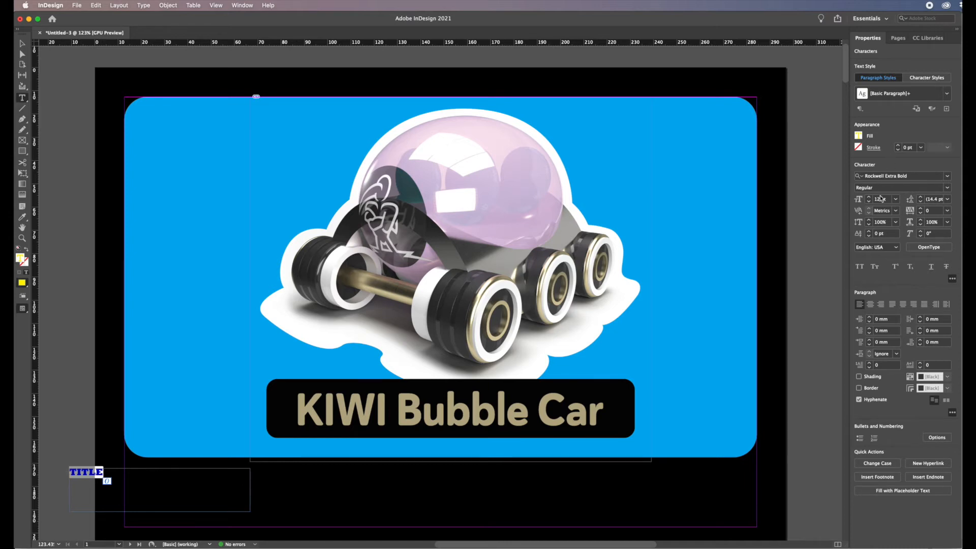
pyautogui.click(896, 200)
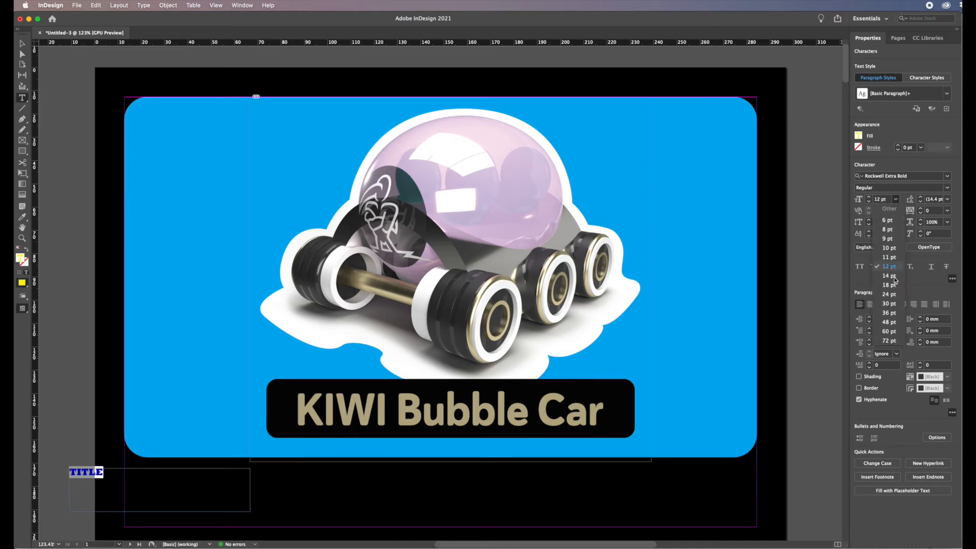
pyautogui.click(890, 304)
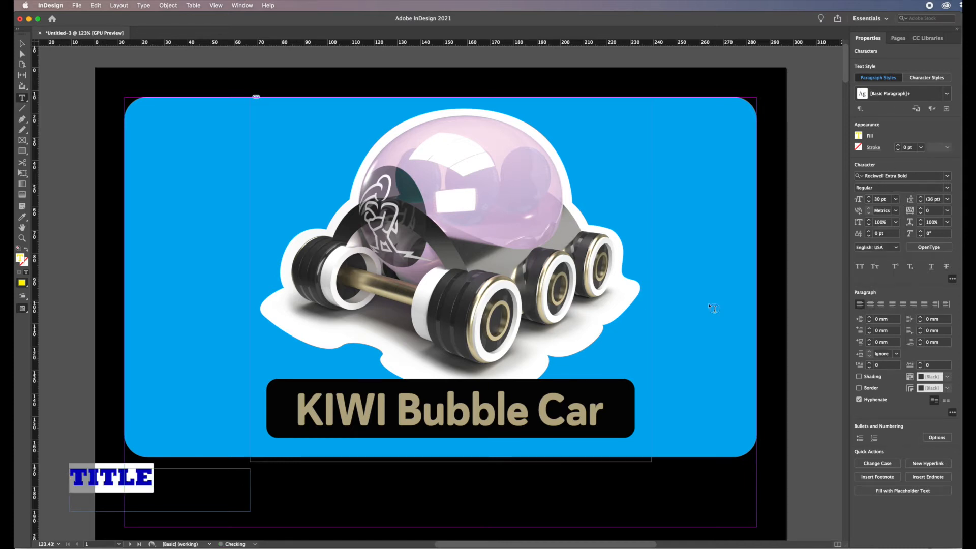
# Centre-align the title text and move its frame to sit centred below the blue panel.
pyautogui.click(22, 46)
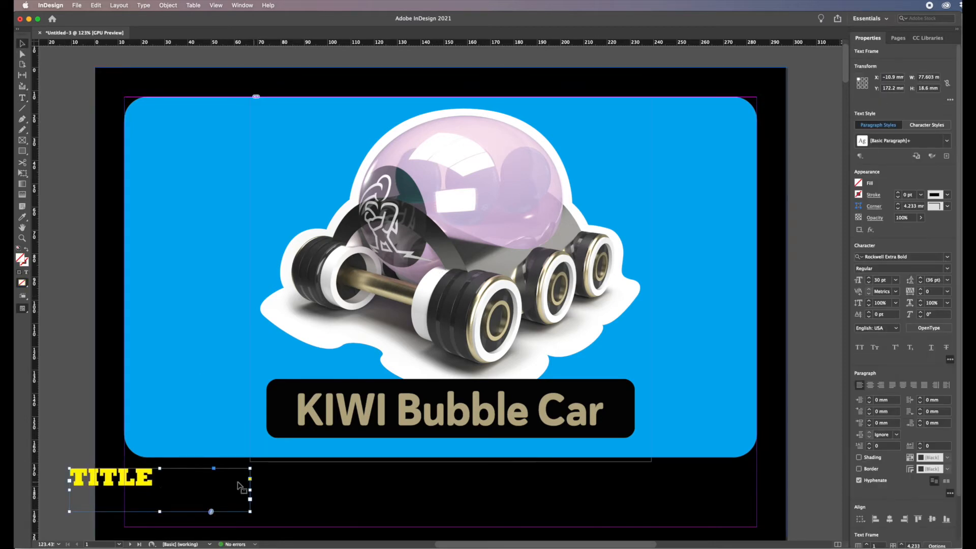
pyautogui.doubleClick(155, 479)
pyautogui.moveTo(157, 480); pyautogui.dragTo(64, 479)
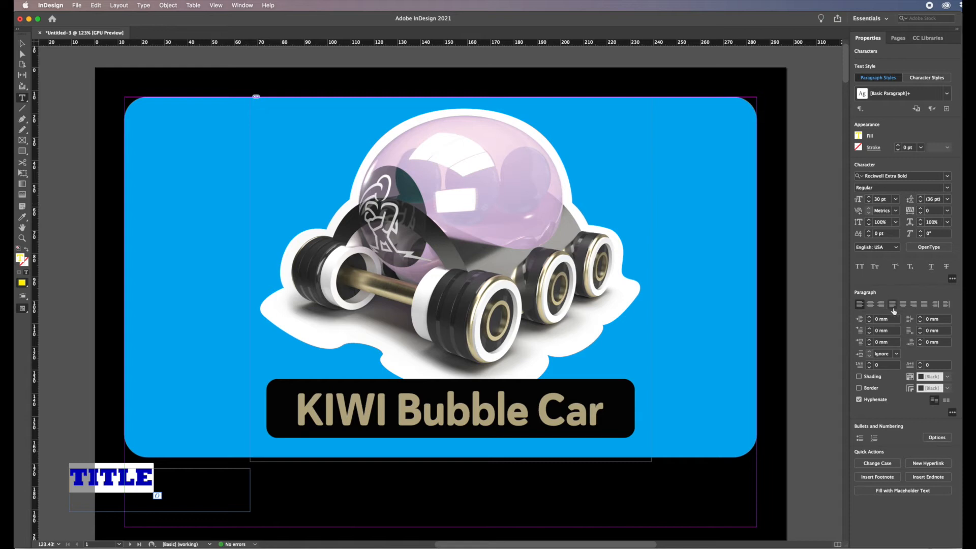
pyautogui.click(870, 304)
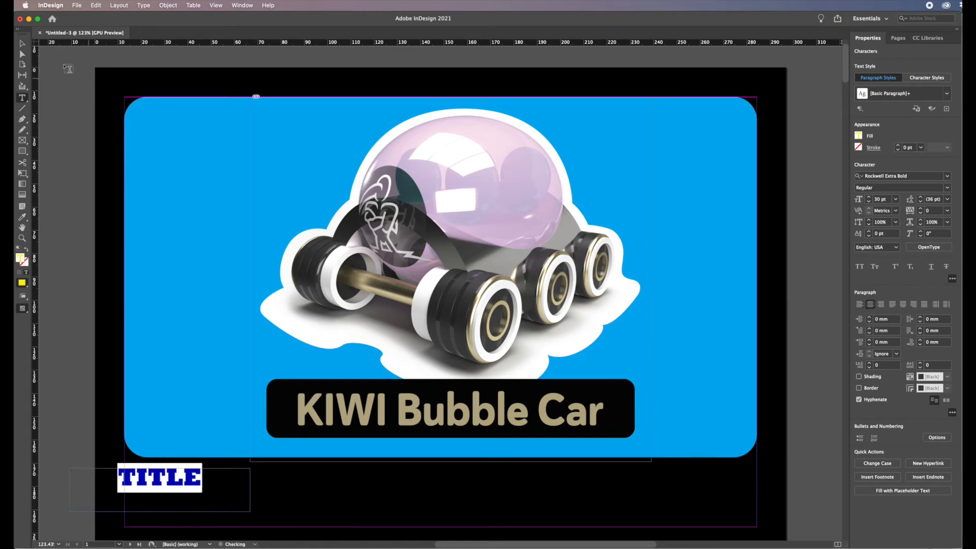
pyautogui.click(22, 45)
pyautogui.moveTo(153, 482); pyautogui.dragTo(464, 478)
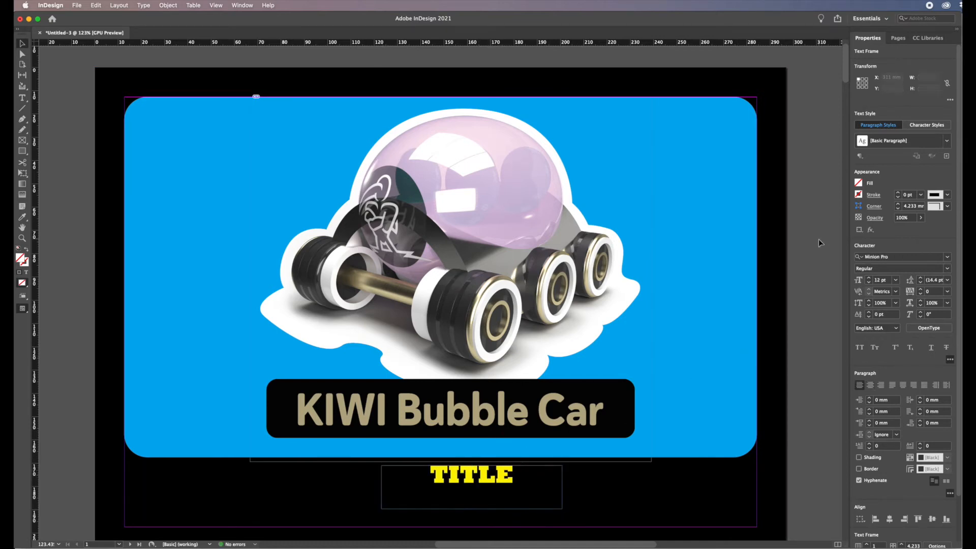
# Save the document as Present in the kiwi car images folder.
pyautogui.click(840, 274)
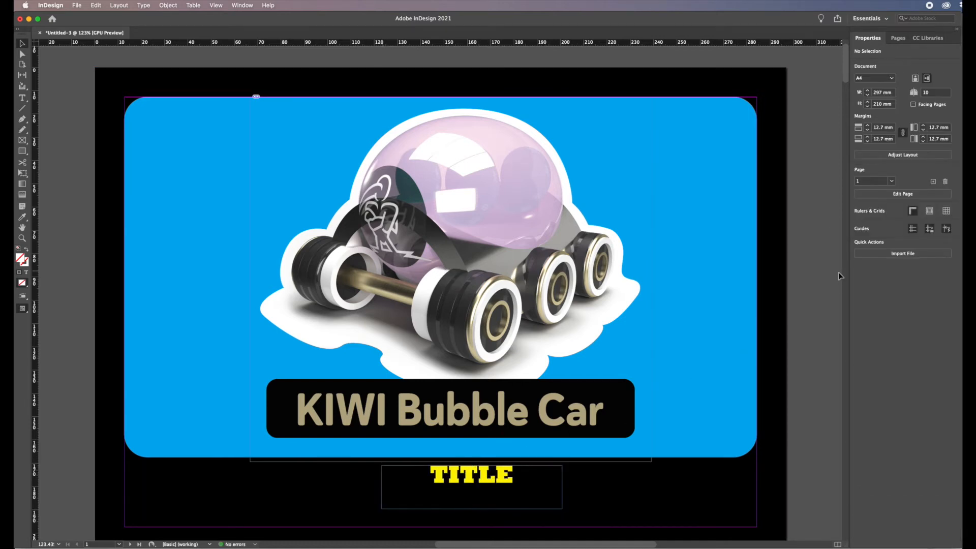
pyautogui.click(77, 5)
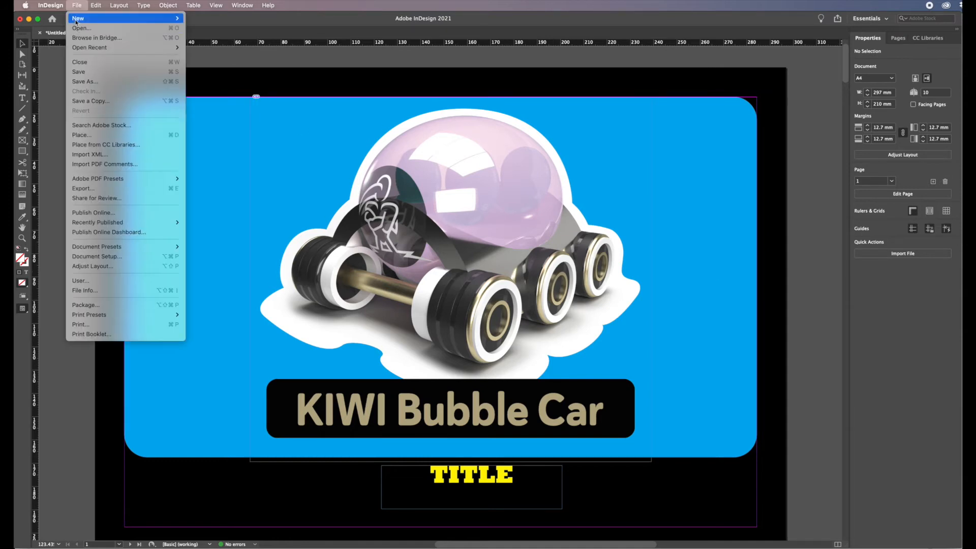
pyautogui.click(84, 75)
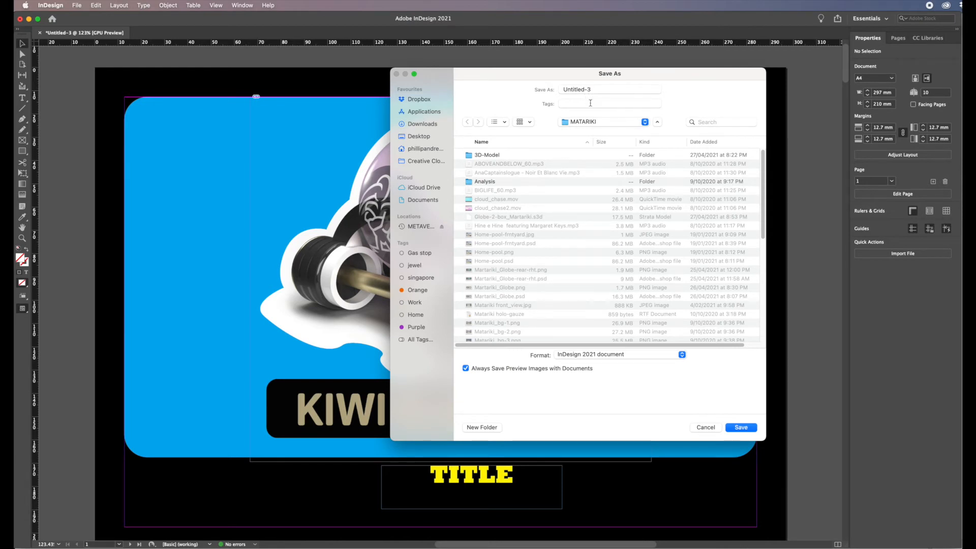
pyautogui.click(645, 122)
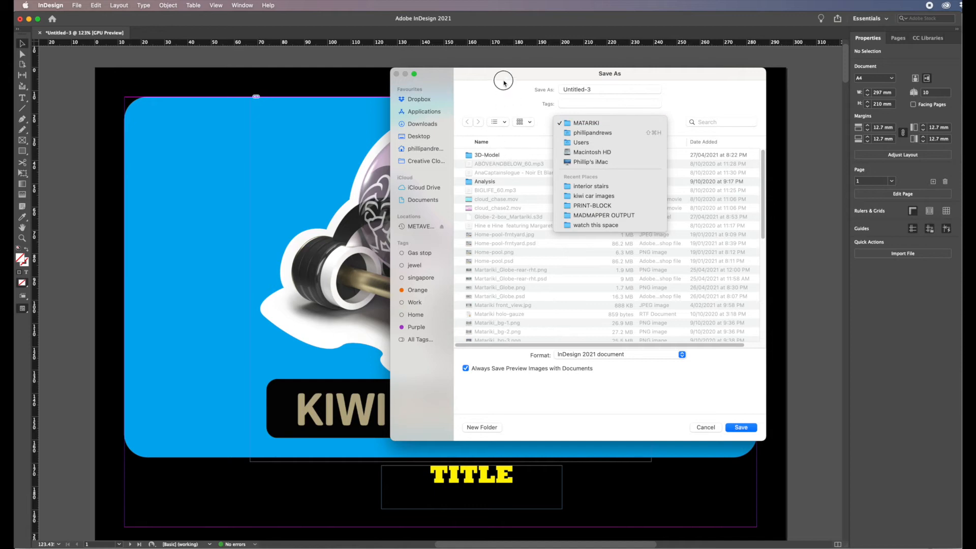
pyautogui.click(585, 198)
pyautogui.tripleClick(592, 88)
pyautogui.write('Present')
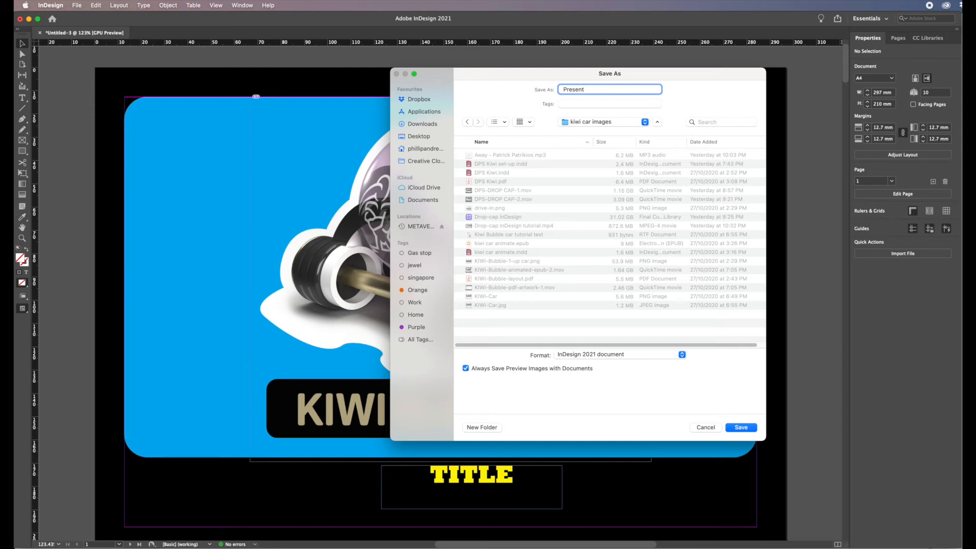
pyautogui.click(744, 428)
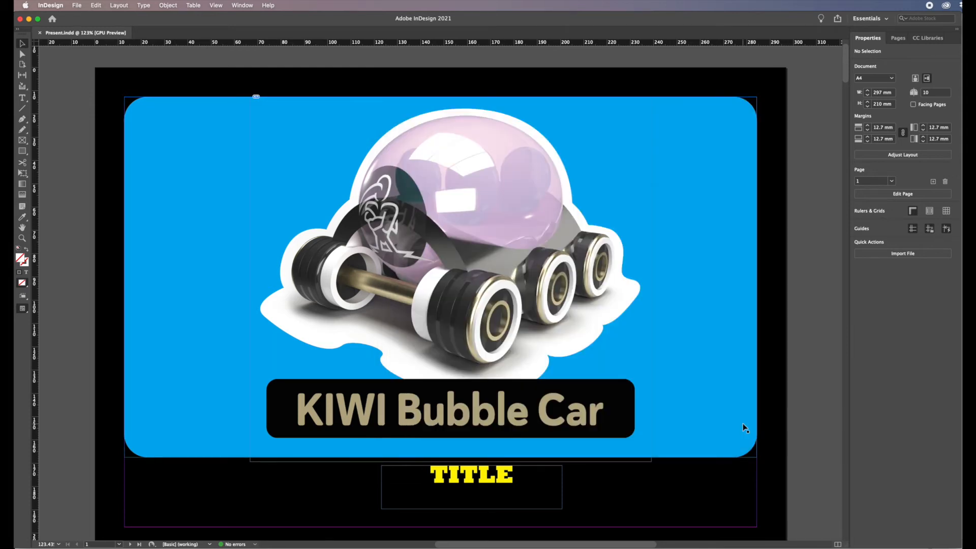
# Switch the screen mode to Preview.
pyautogui.moveTo(846, 76); pyautogui.dragTo(819, 75)
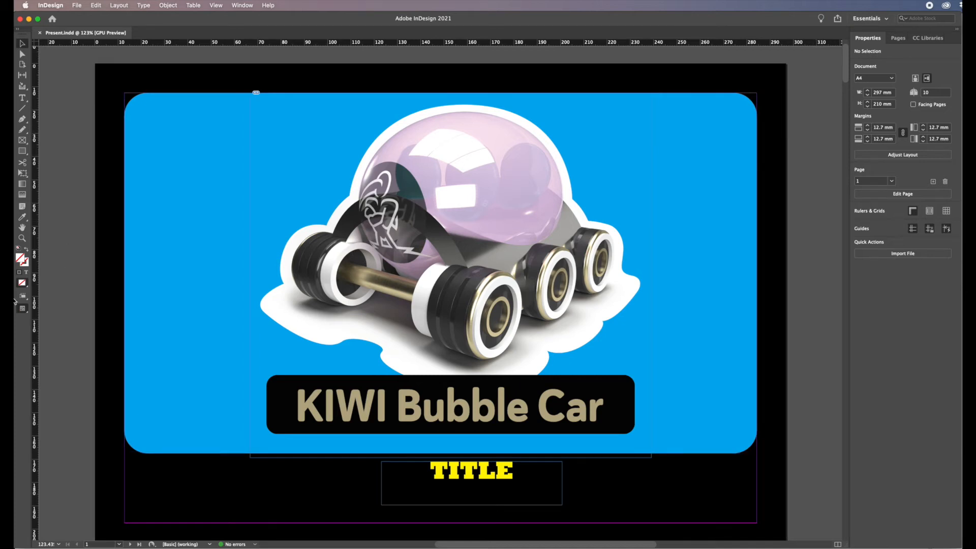
pyautogui.click(26, 312)
pyautogui.moveTo(25, 314); pyautogui.dragTo(53, 325)
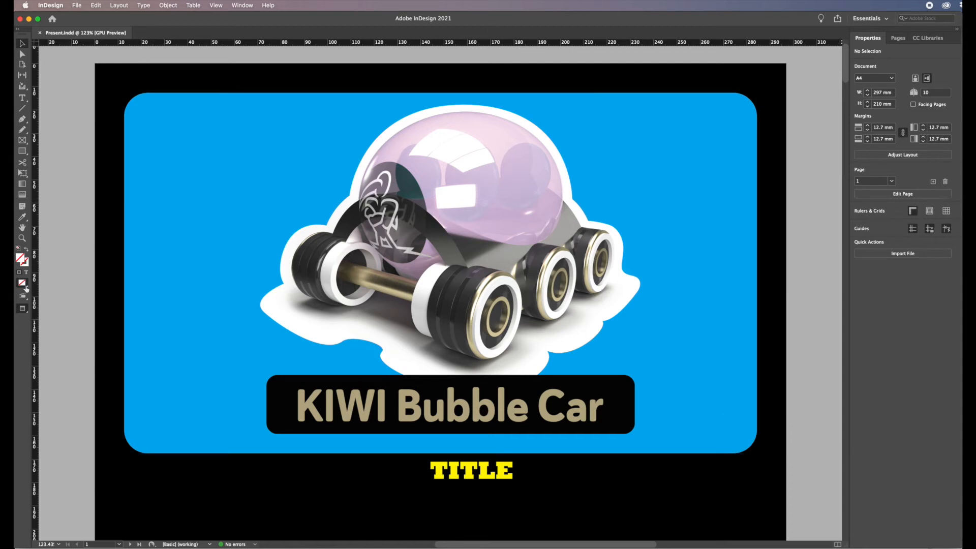
pyautogui.moveTo(25, 310); pyautogui.dragTo(76, 245)
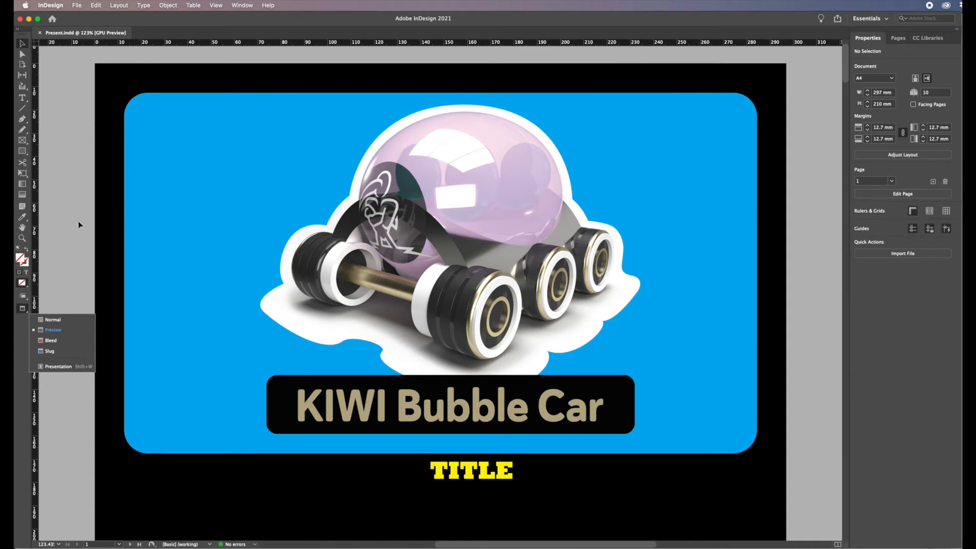
pyautogui.click(77, 6)
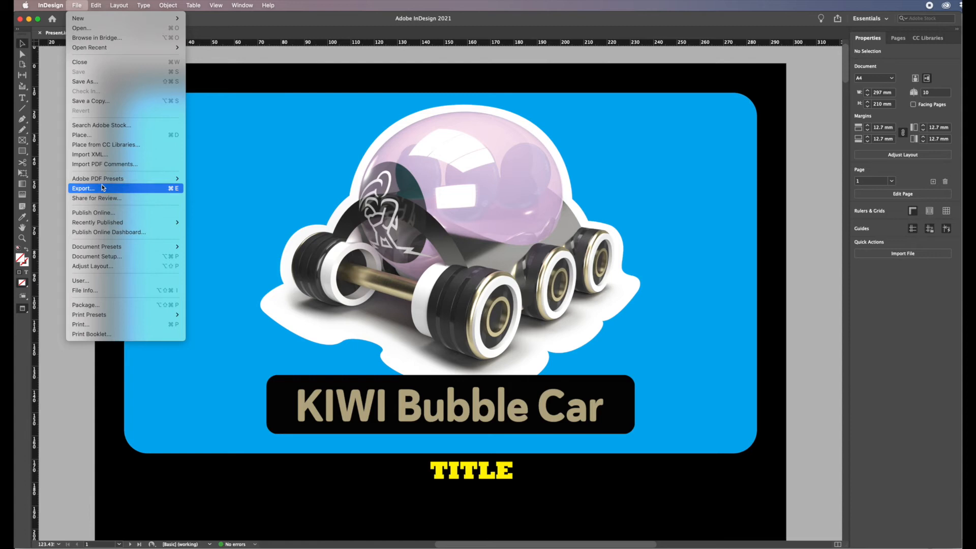
pyautogui.moveTo(102, 182)
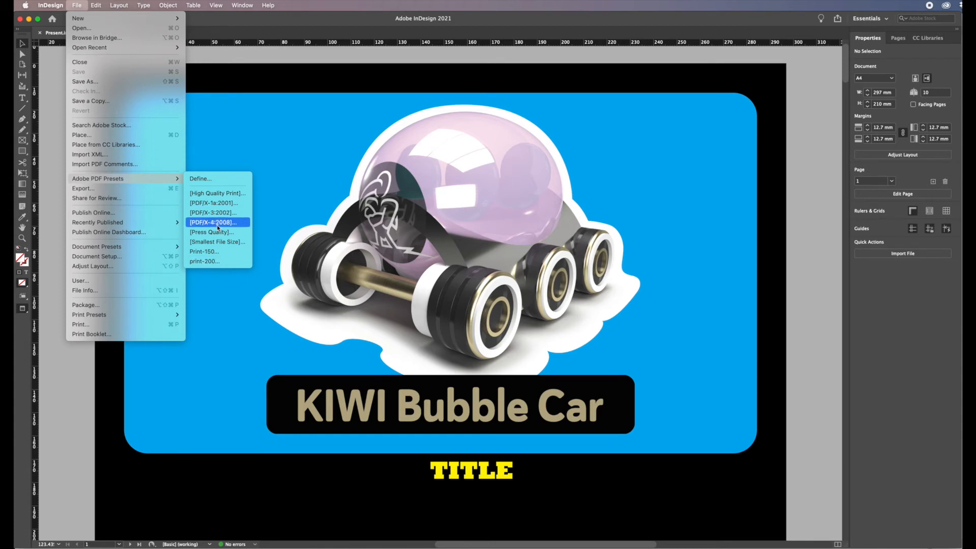
pyautogui.click(209, 262)
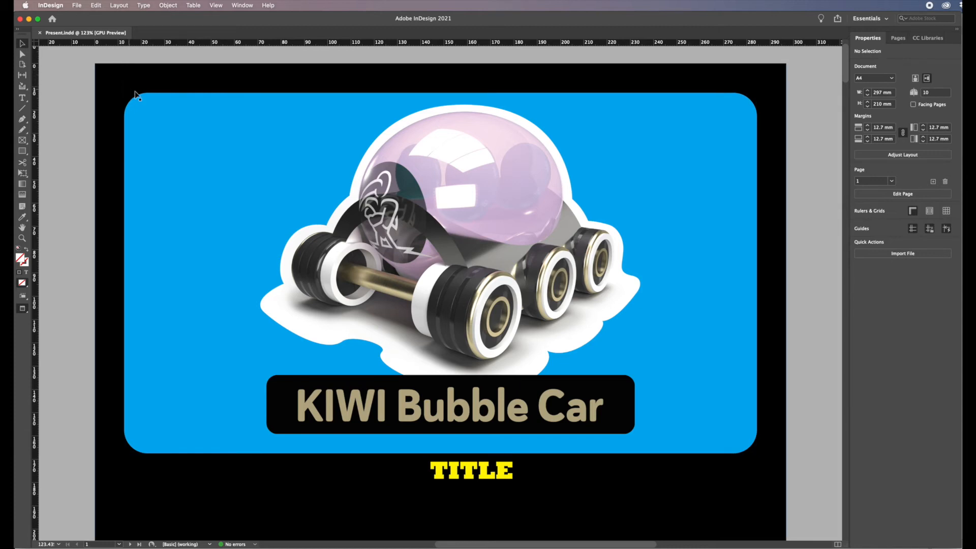
# Start a PDF export using the print-200 preset, saving it as Present in the kiwi car images folder.
pyautogui.click(78, 7)
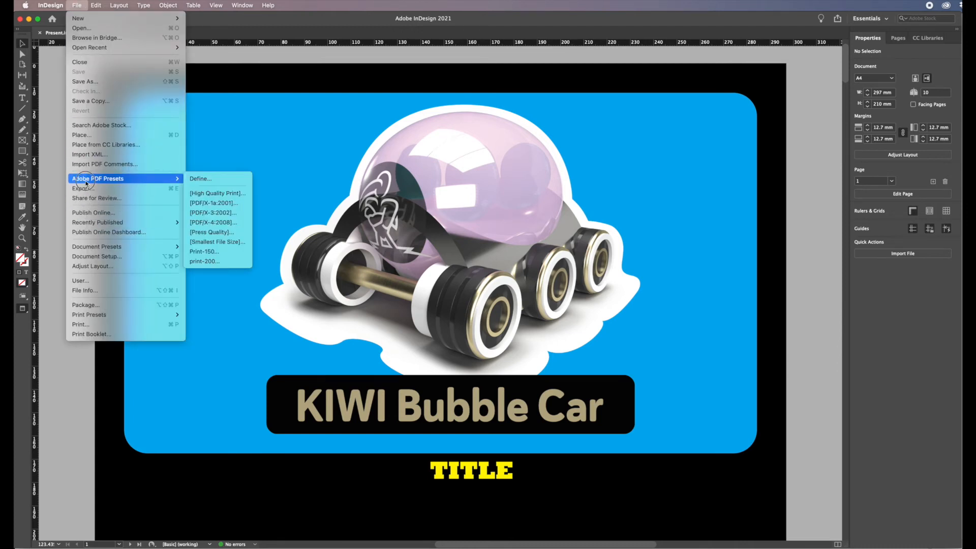
pyautogui.moveTo(138, 184)
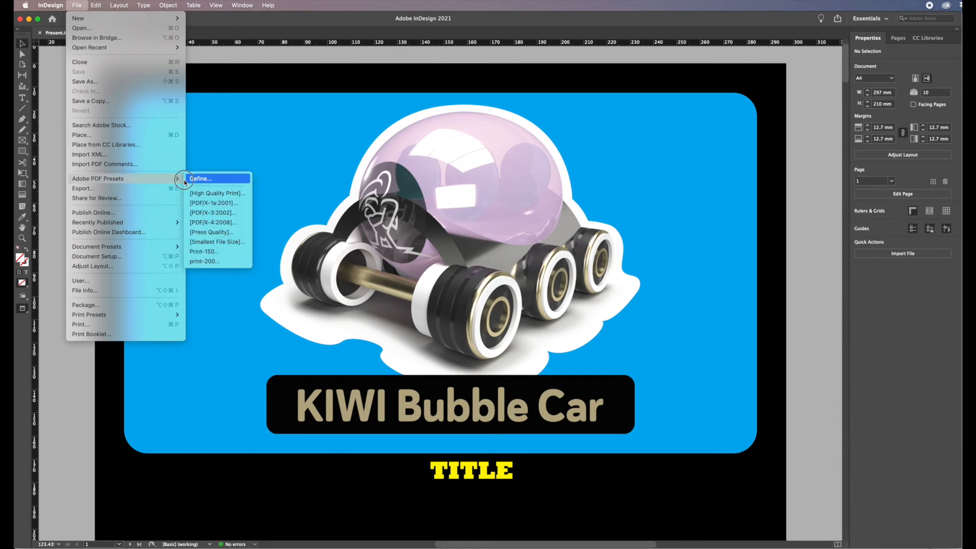
pyautogui.click(208, 262)
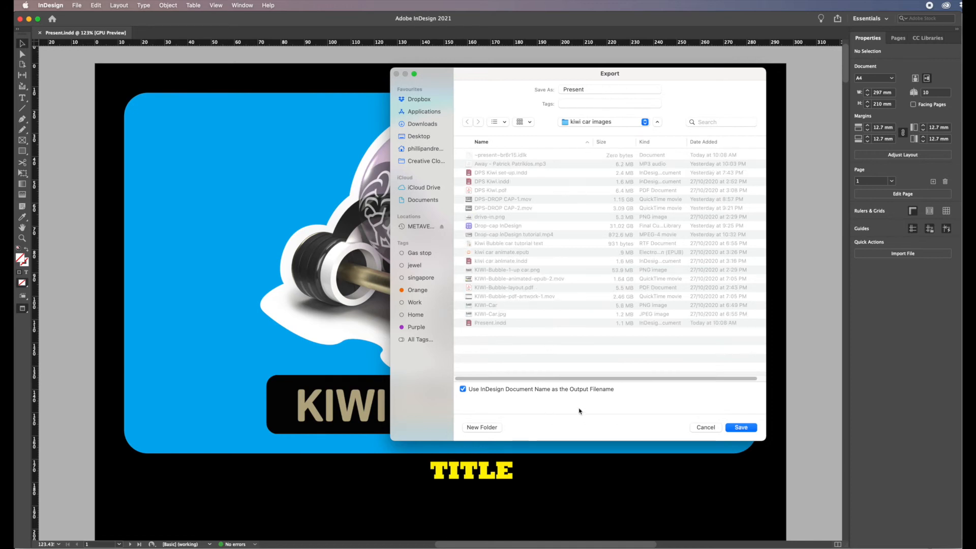
pyautogui.click(741, 427)
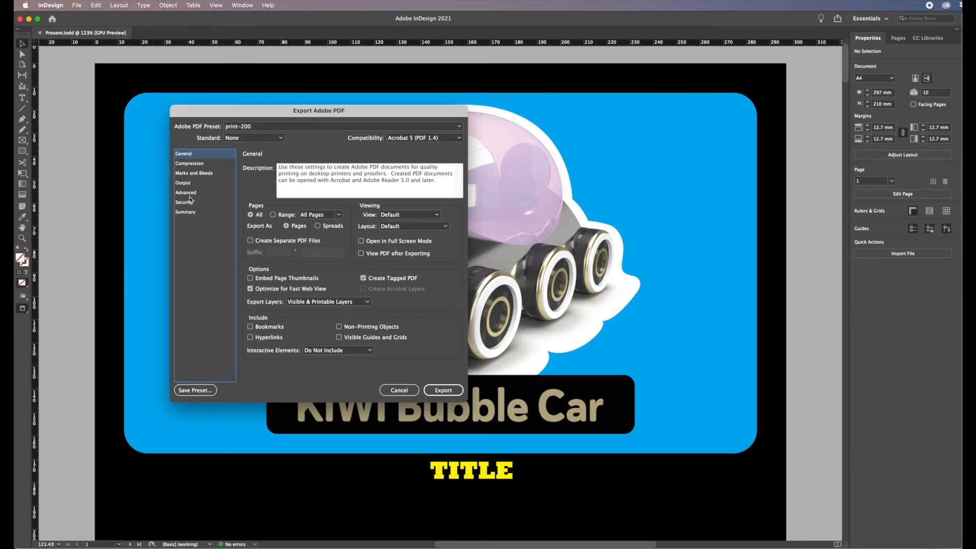
# Review the export dialog's settings categories and export the PDF.
pyautogui.click(192, 163)
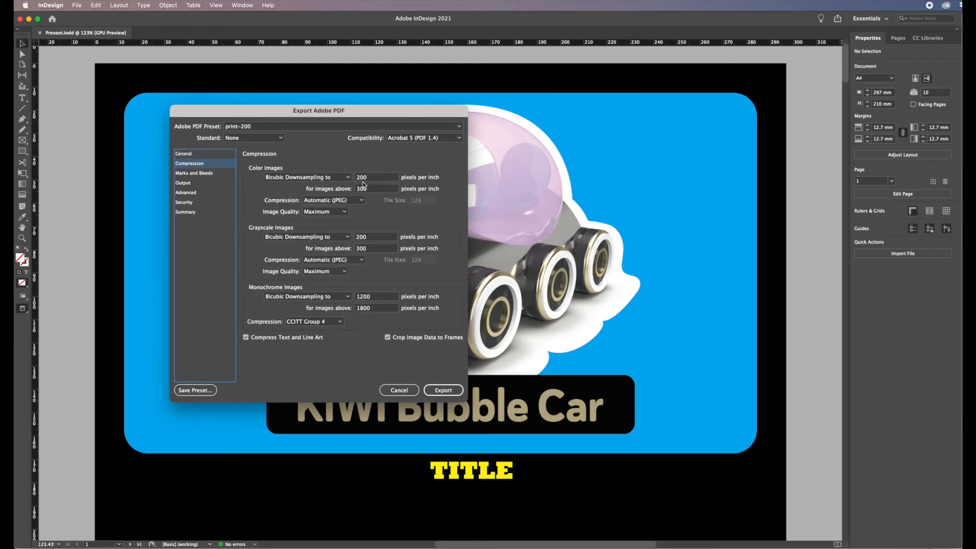
pyautogui.click(199, 174)
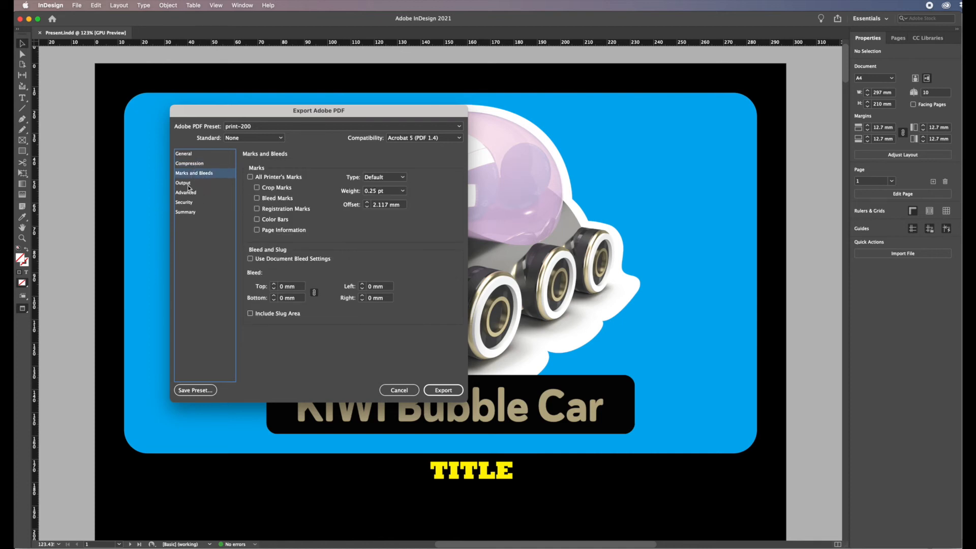
pyautogui.click(186, 183)
pyautogui.click(195, 193)
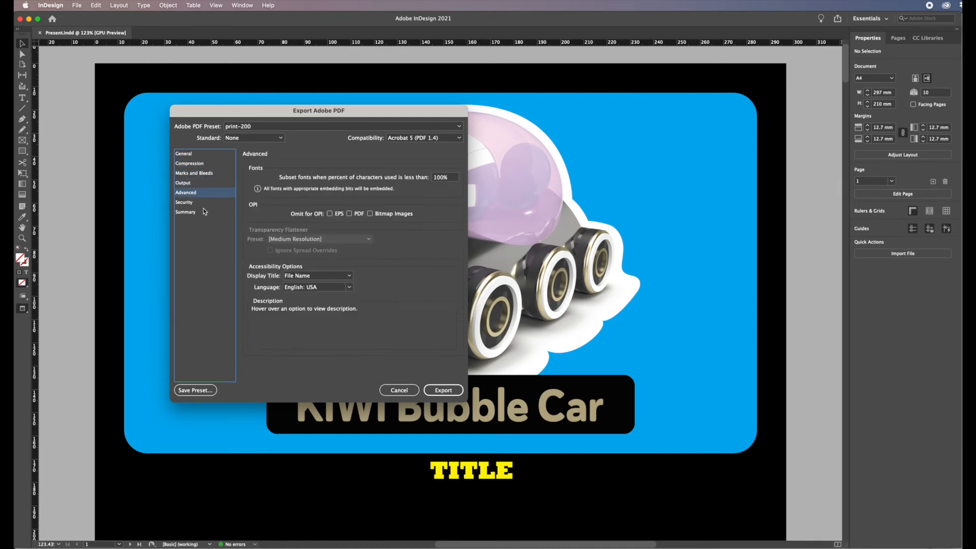
pyautogui.click(191, 203)
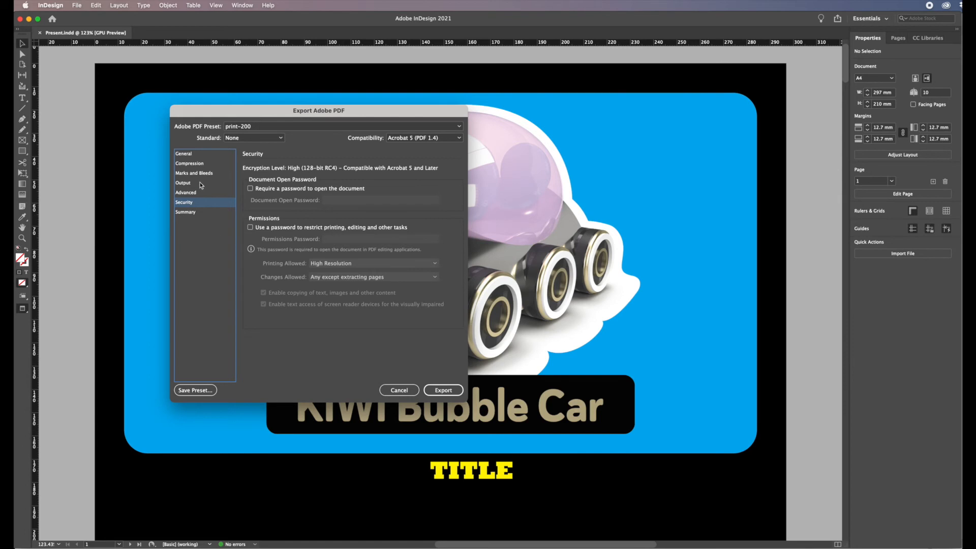
pyautogui.click(192, 155)
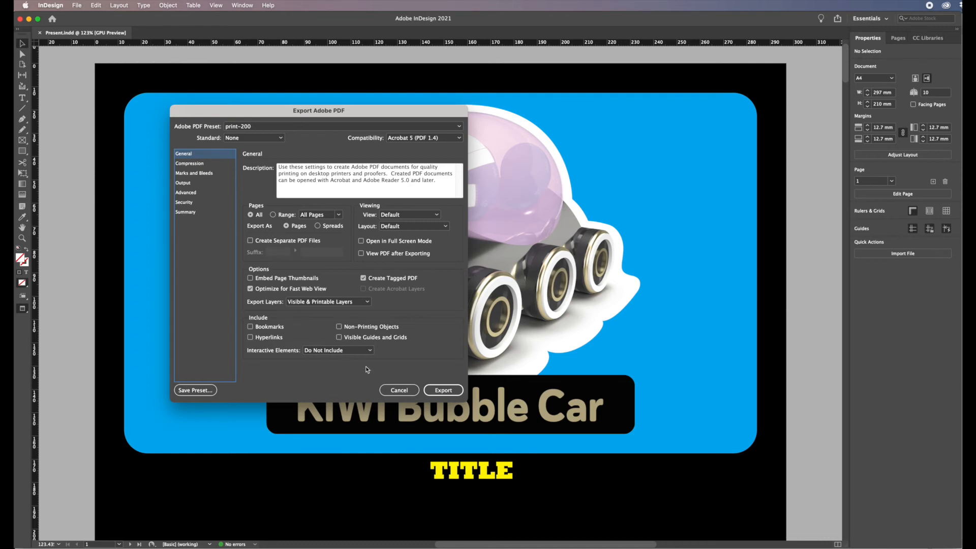
pyautogui.click(443, 390)
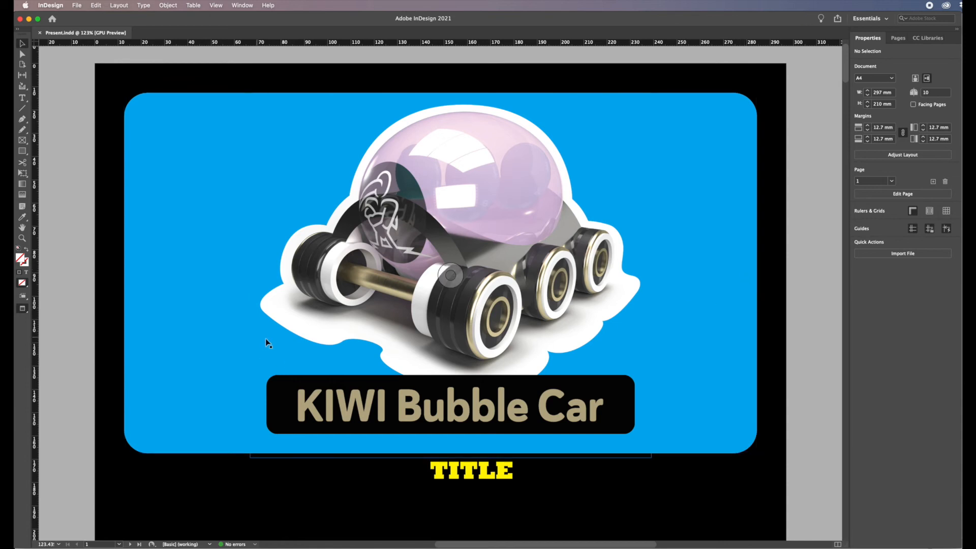
# Minimise InDesign and open Present.pdf from the kiwi car images folder in Acrobat.
pyautogui.click(28, 19)
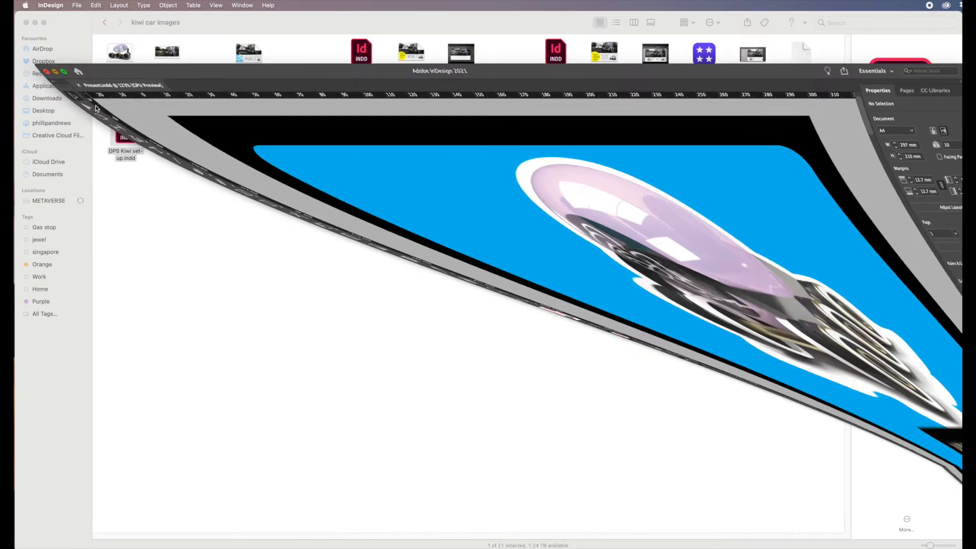
pyautogui.click(349, 212)
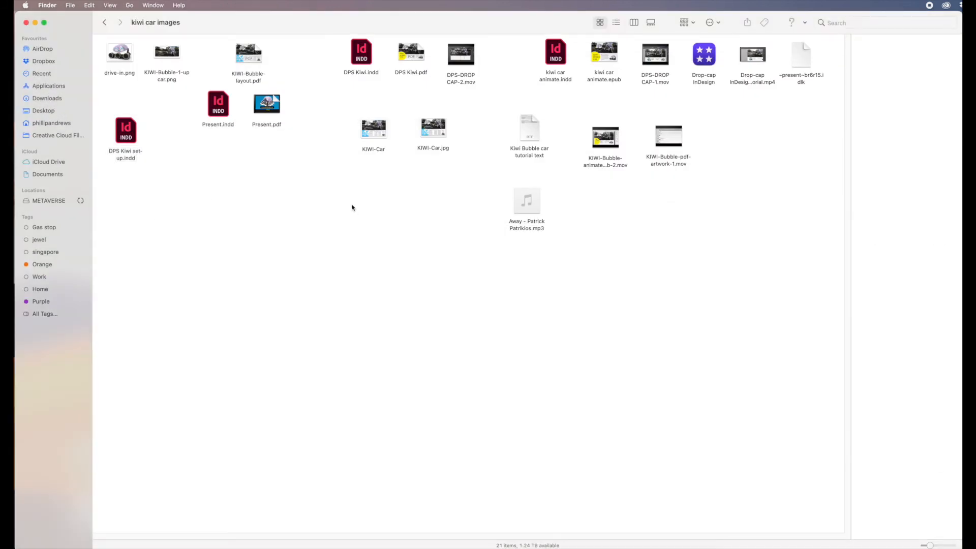
pyautogui.moveTo(258, 101)
pyautogui.rightClick(269, 105)
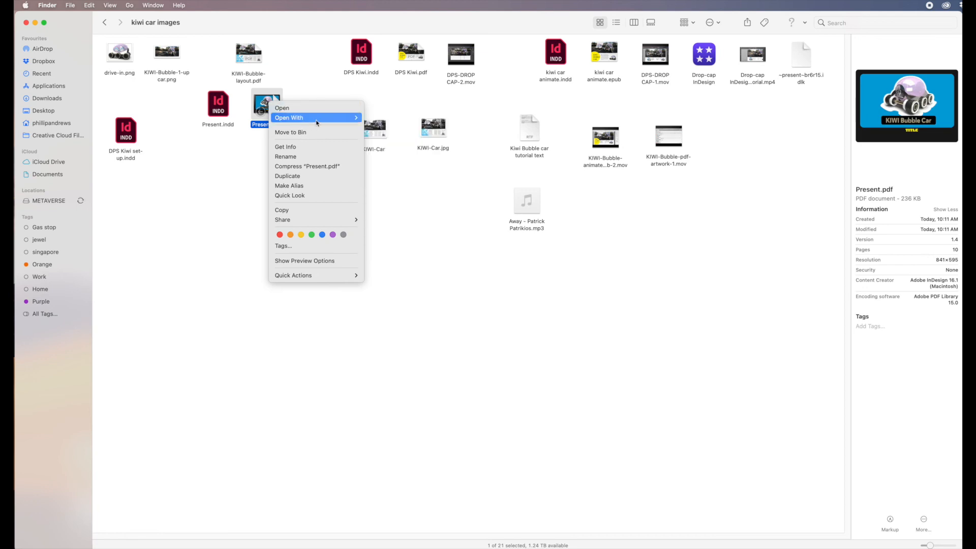
pyautogui.moveTo(317, 122)
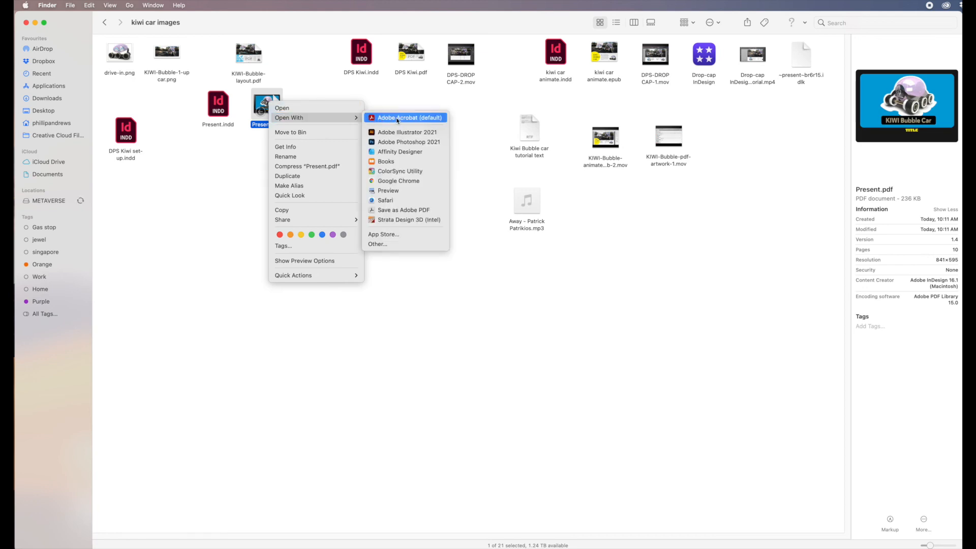
pyautogui.click(181, 205)
pyautogui.moveTo(270, 105)
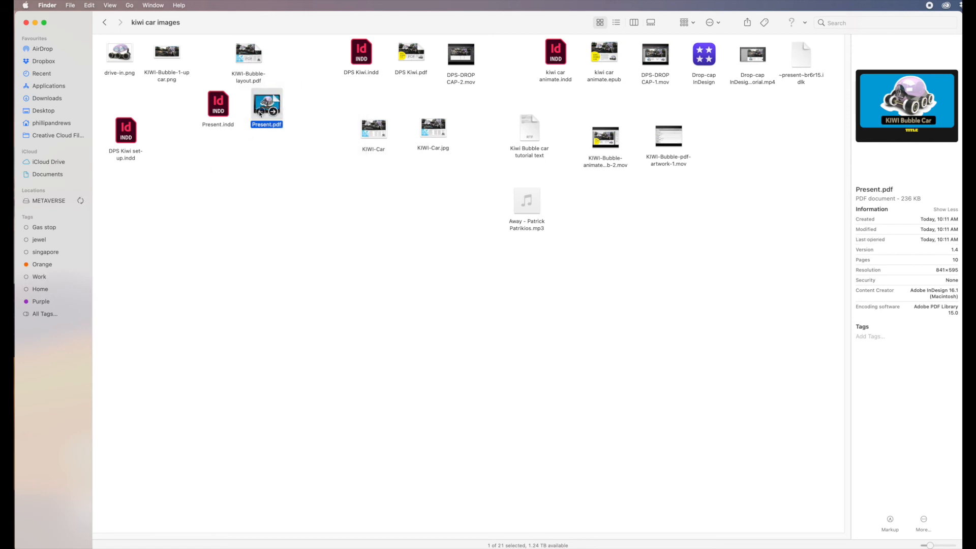
pyautogui.doubleClick(260, 112)
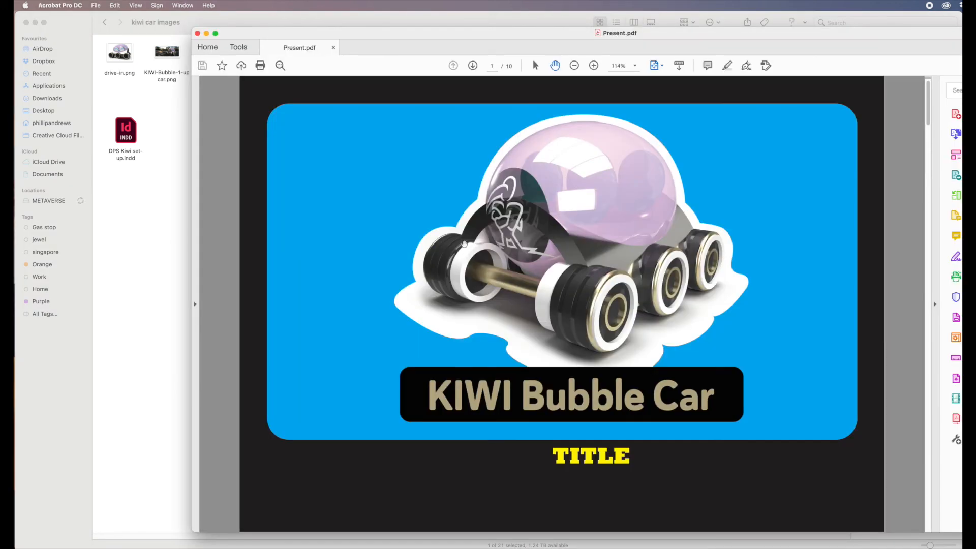
# Set the PDF's document properties so it opens in full screen mode.
pyautogui.moveTo(491, 32); pyautogui.dragTo(319, 17)
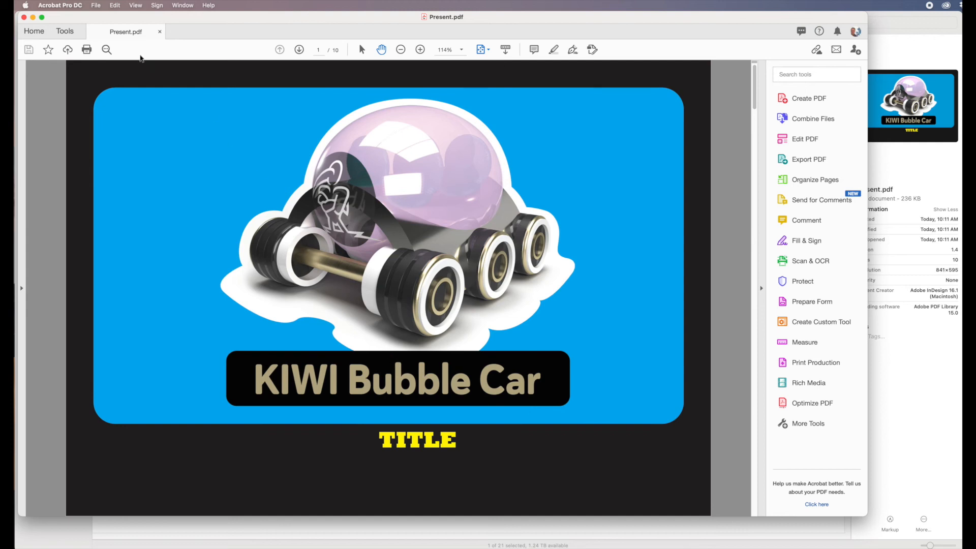
pyautogui.click(96, 7)
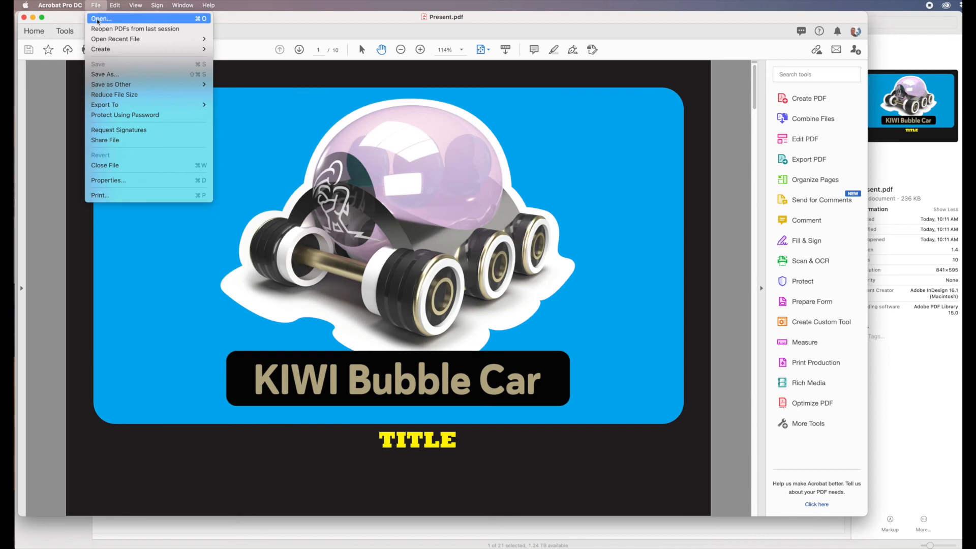
pyautogui.click(110, 181)
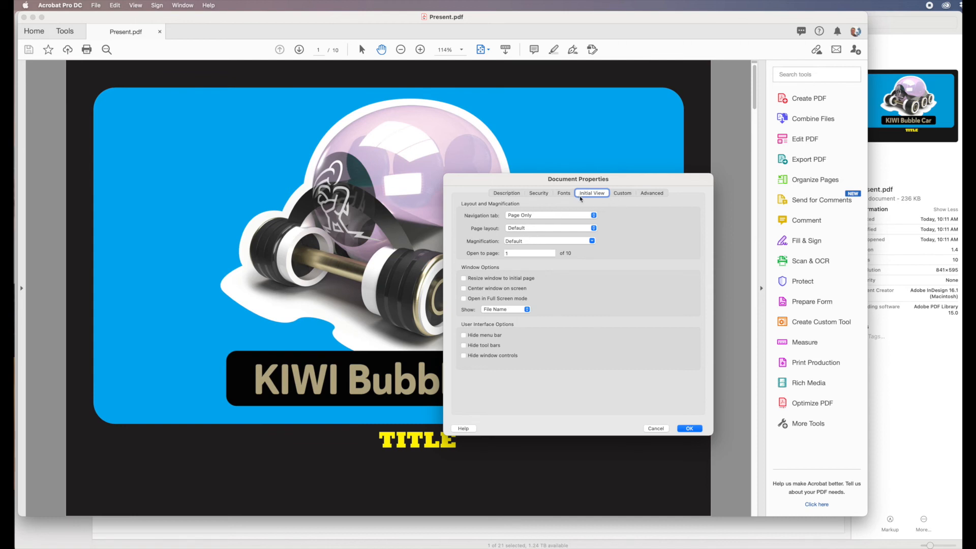
pyautogui.click(464, 298)
pyautogui.click(690, 429)
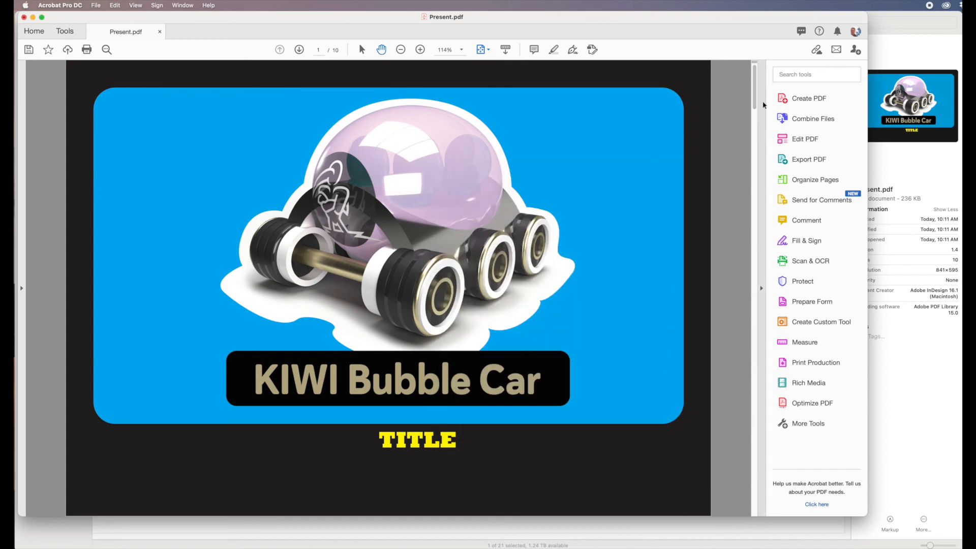
# Set the full-screen background colour in Acrobat's preferences to 221F20, sampled with the eyedropper from the page.
pyautogui.moveTo(754, 104)
pyautogui.mouseDown()
pyautogui.moveTo(751, 183)
pyautogui.moveTo(756, 89)
pyautogui.mouseUp()
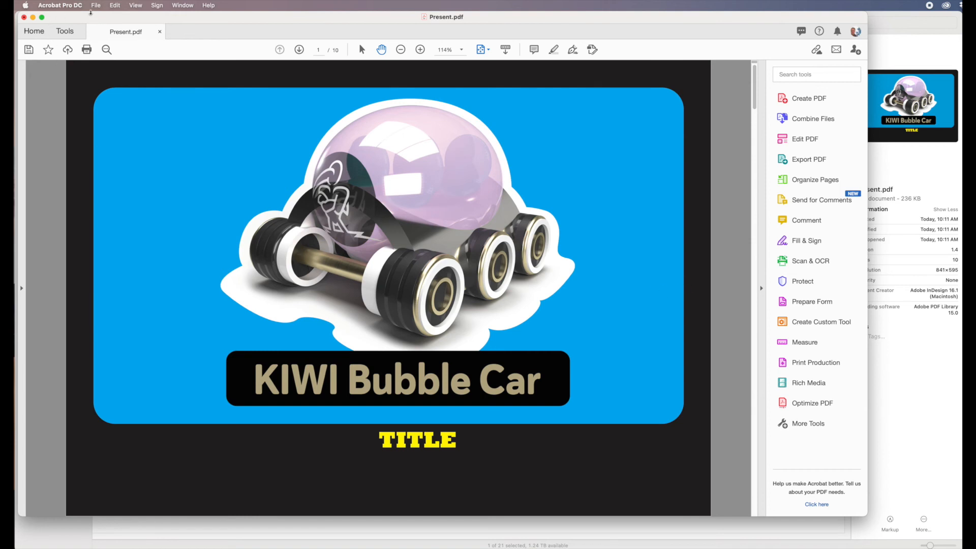
pyautogui.click(57, 7)
pyautogui.click(64, 42)
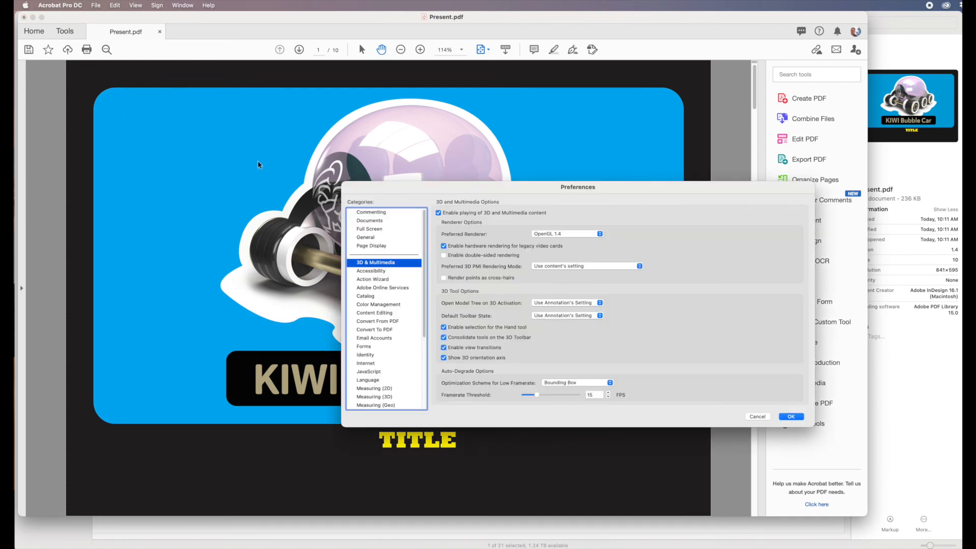
pyautogui.moveTo(402, 191); pyautogui.dragTo(150, 136)
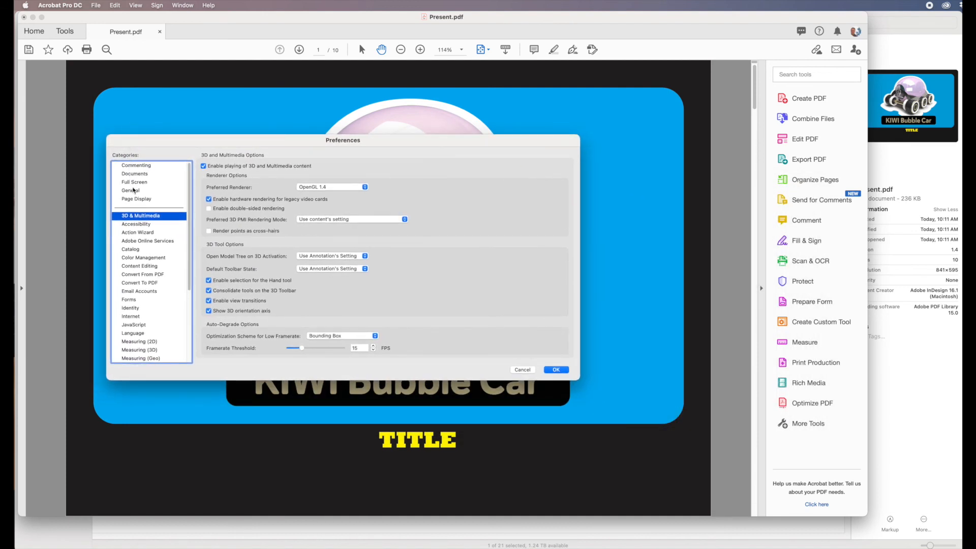
pyautogui.click(142, 184)
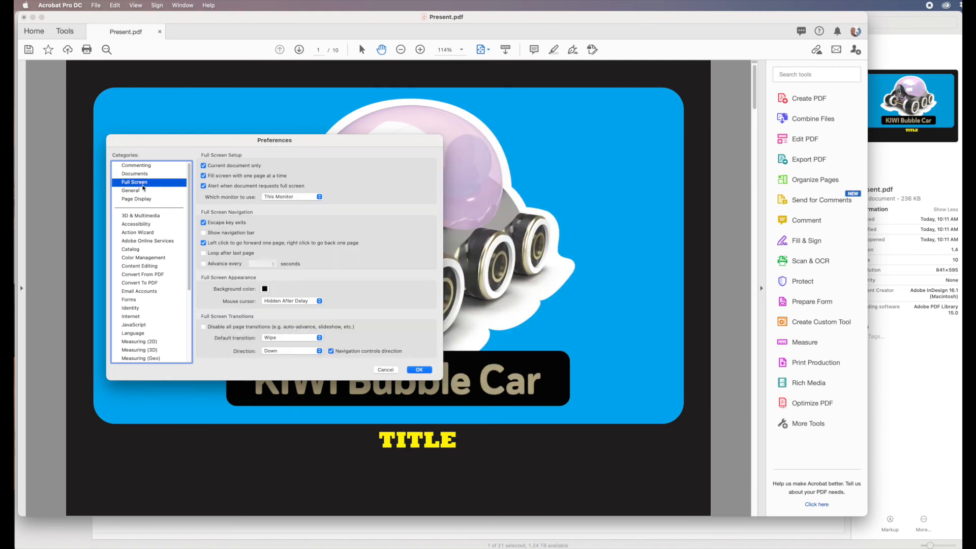
pyautogui.click(264, 290)
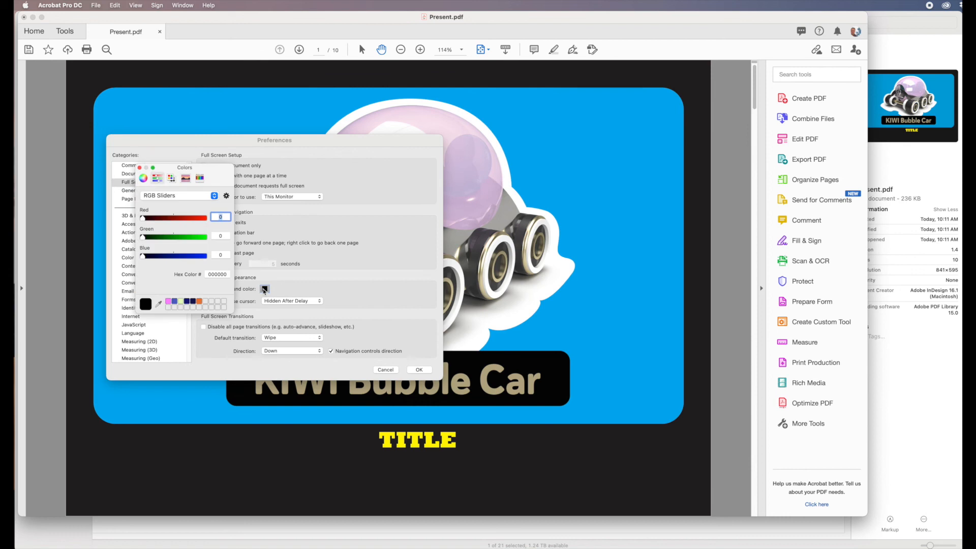
pyautogui.click(158, 304)
pyautogui.click(82, 302)
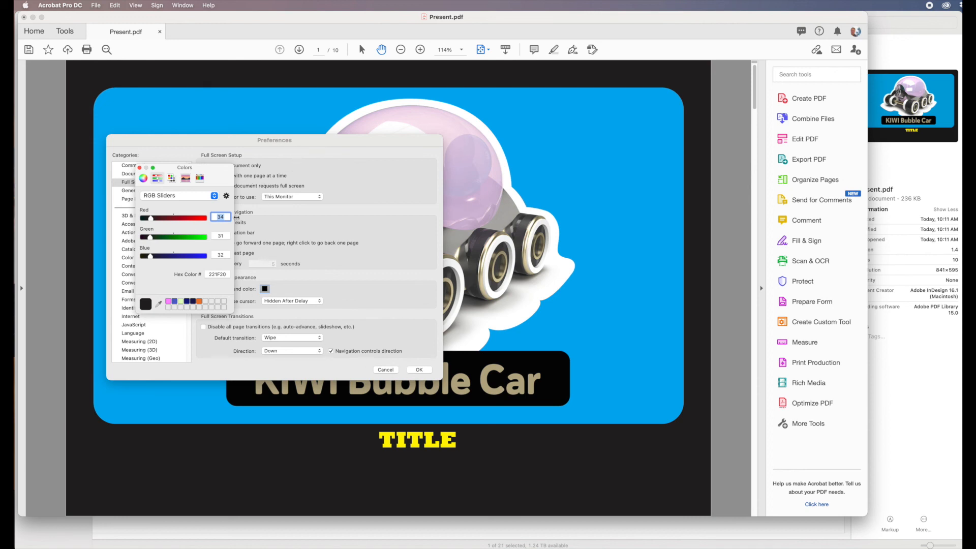
pyautogui.click(140, 167)
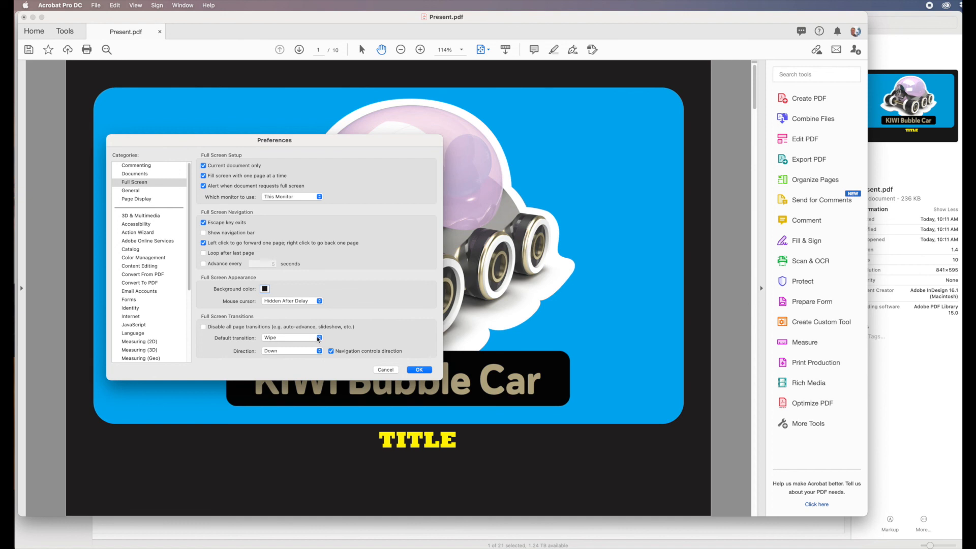
# Check the default full-screen transition options, keep Wipe, and confirm the preferences.
pyautogui.click(318, 339)
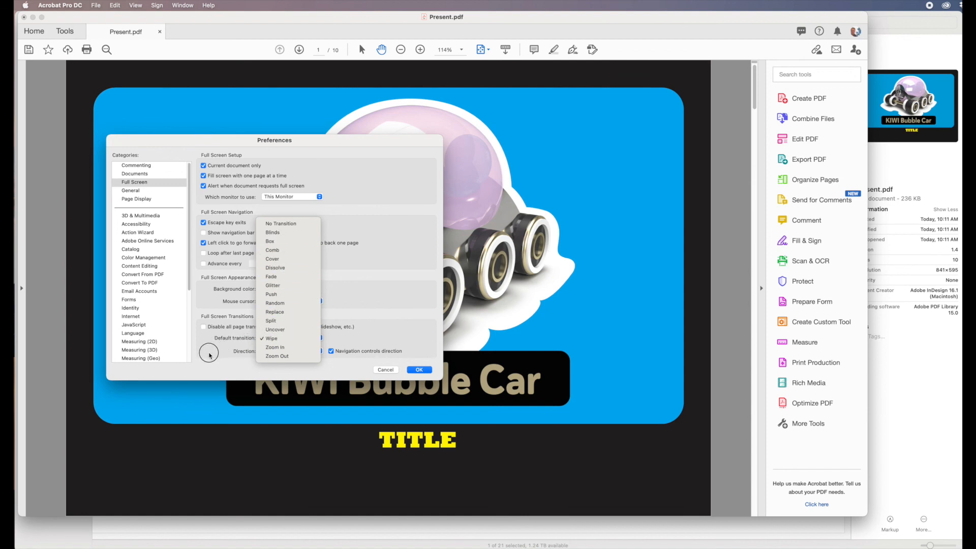
pyautogui.click(210, 355)
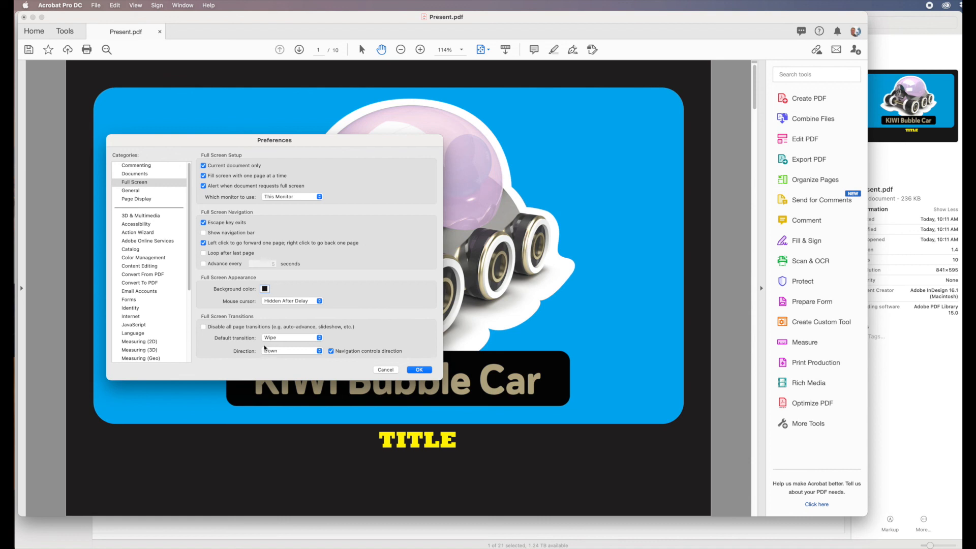
pyautogui.click(418, 370)
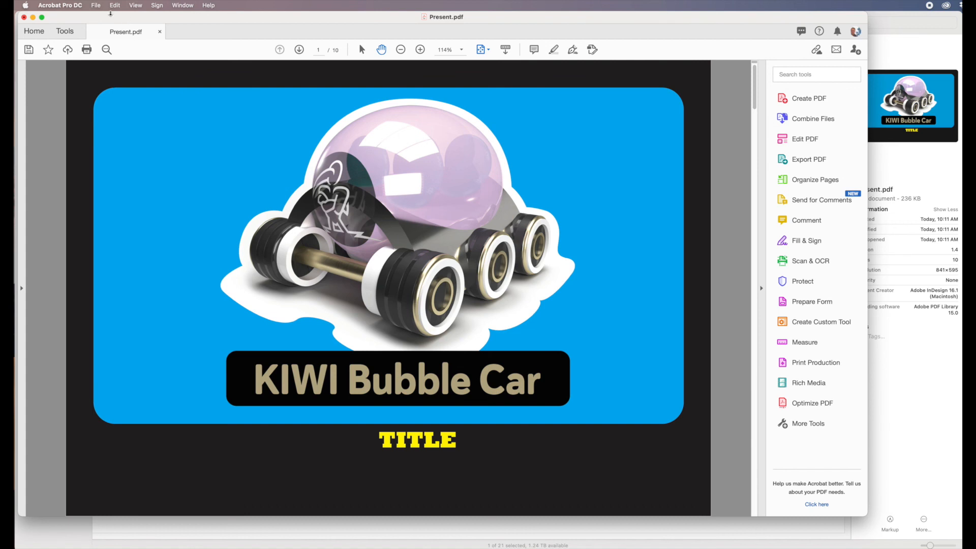
# Save the PDF and close its window.
pyautogui.click(96, 5)
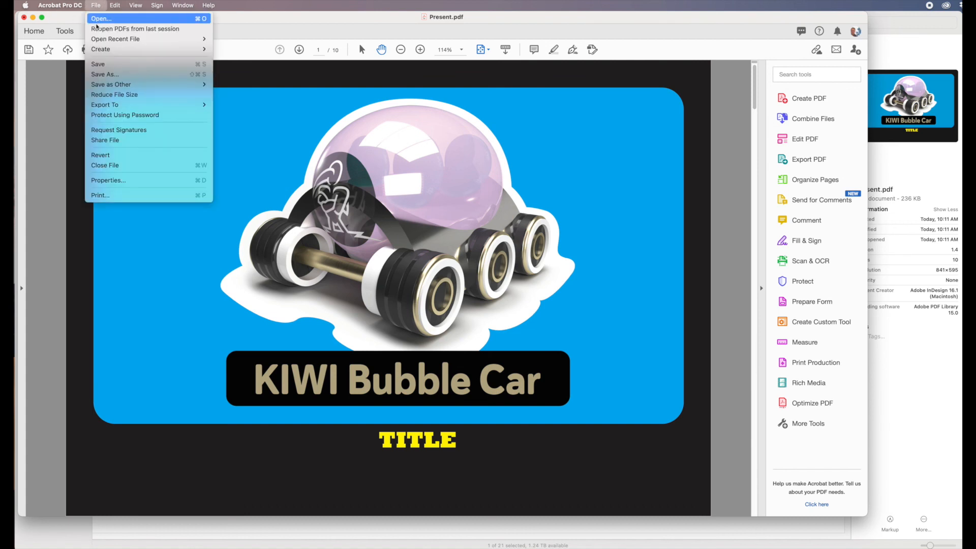
pyautogui.click(102, 66)
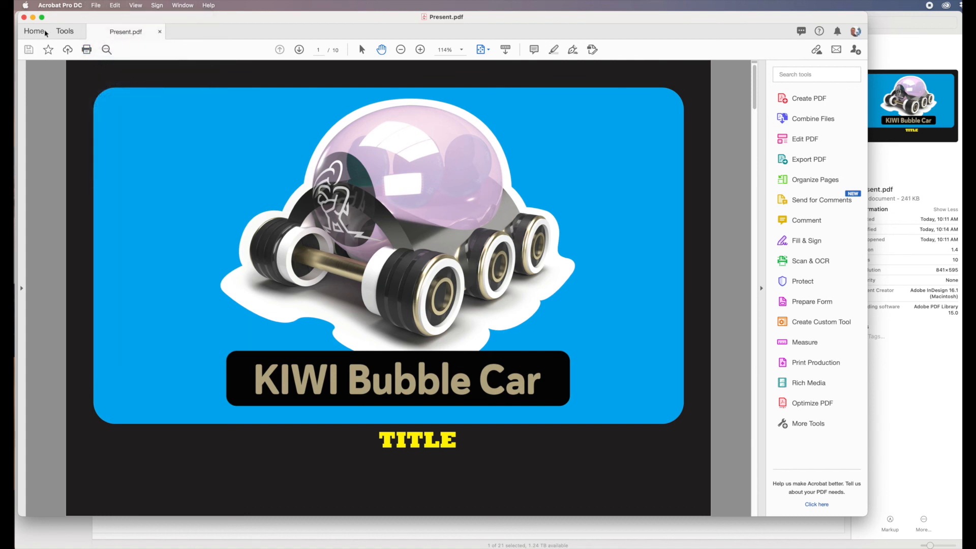
pyautogui.click(24, 18)
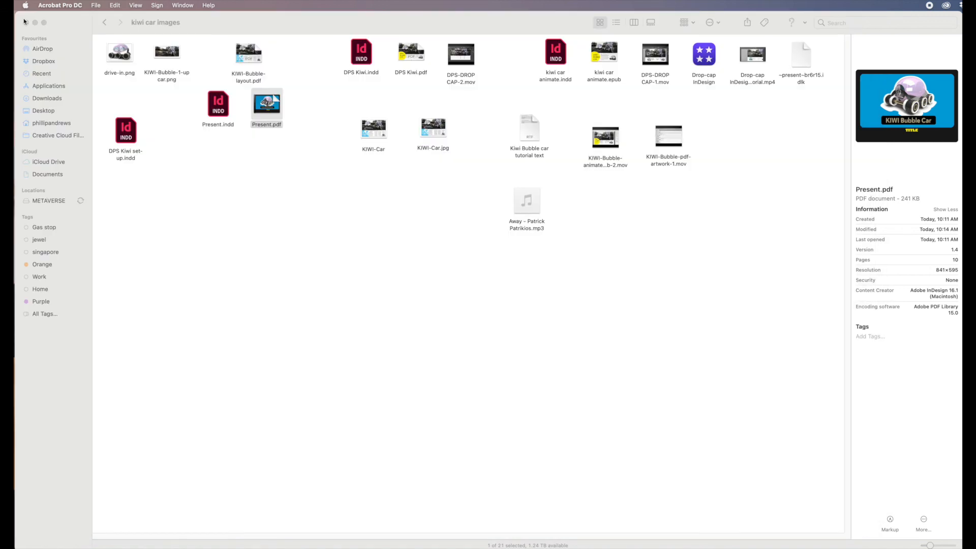
pyautogui.click(359, 192)
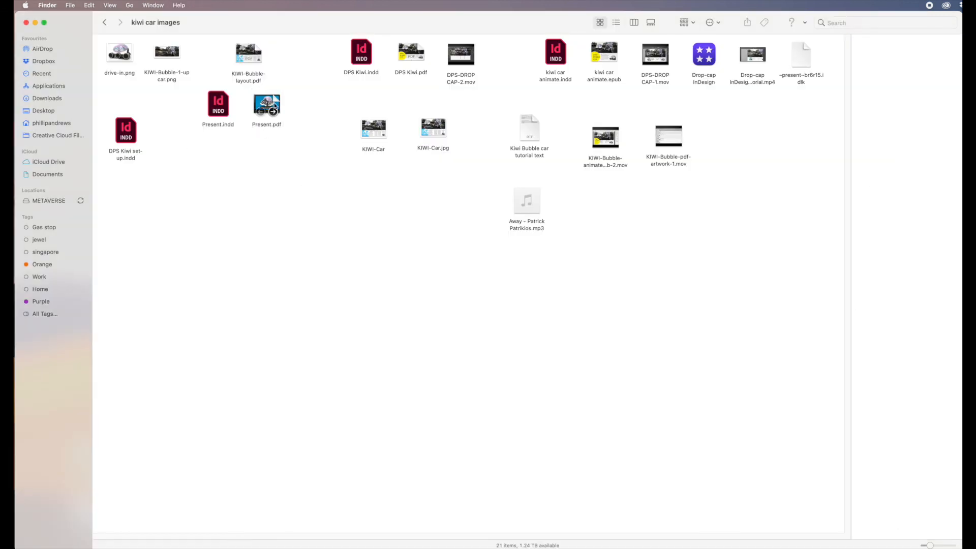
# Open Present.pdf and allow the document to enter full screen mode.
pyautogui.click(271, 104)
pyautogui.doubleClick(271, 104)
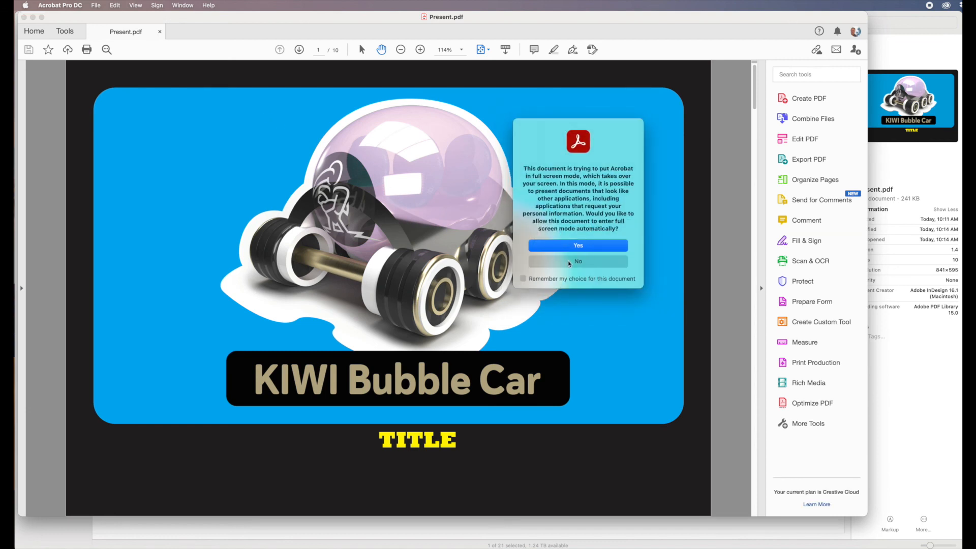
pyautogui.click(576, 246)
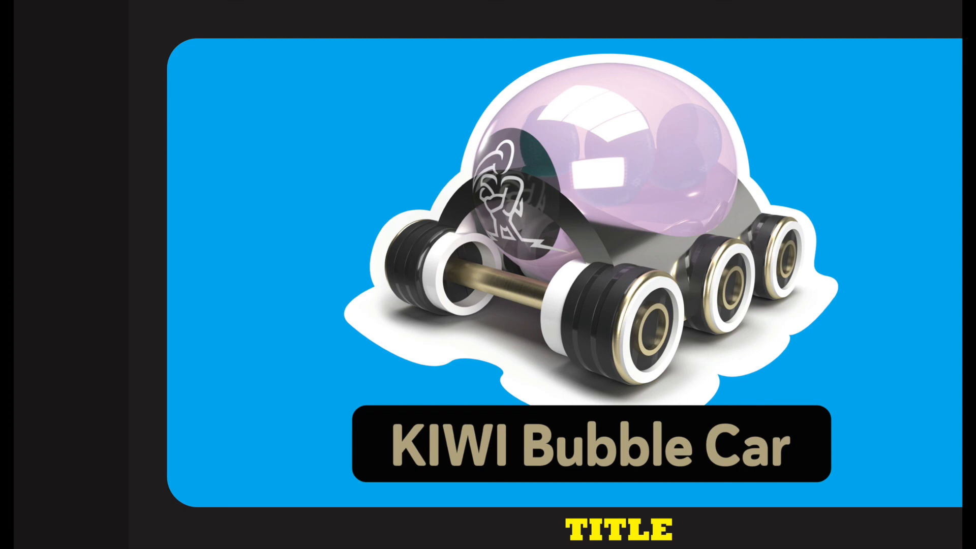
# Advance one page in the full-screen presentation and exit full screen mode.
pyautogui.press('Right')
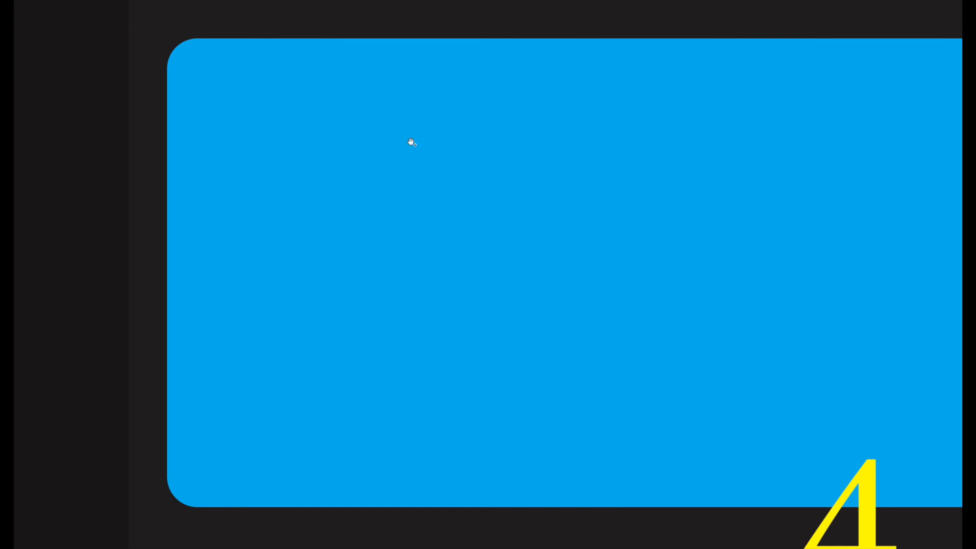
pyautogui.press('Escape')
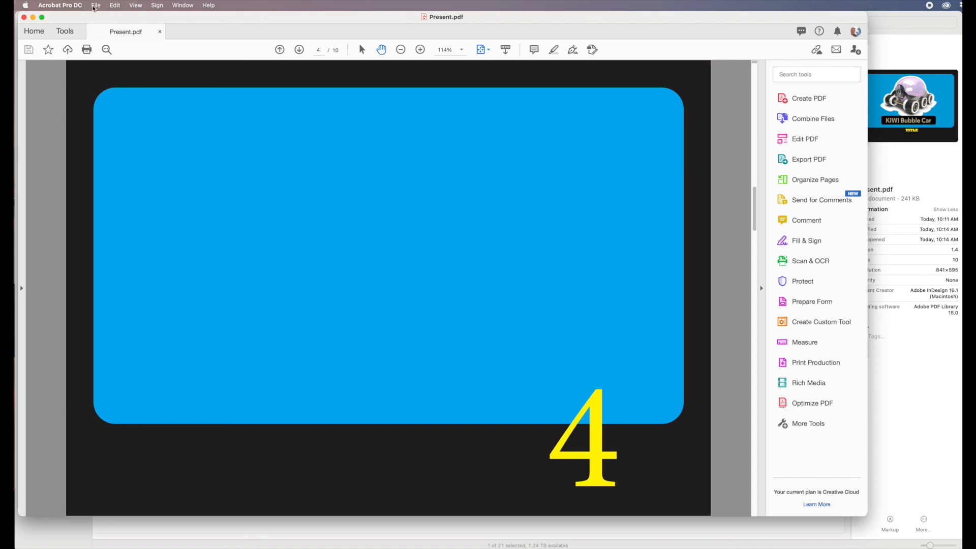
# Return to the first page and start printing the PDF.
pyautogui.moveTo(749, 201); pyautogui.dragTo(736, 32)
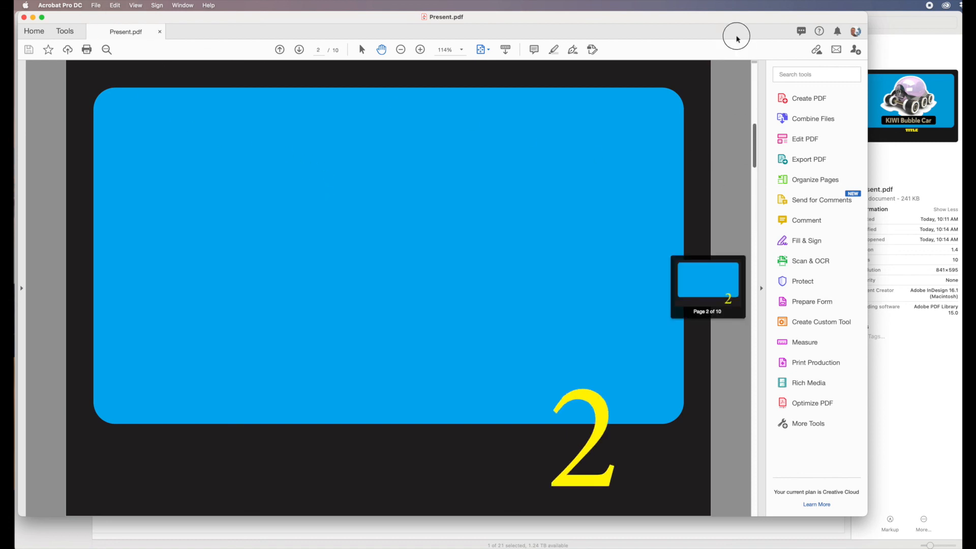
pyautogui.click(95, 5)
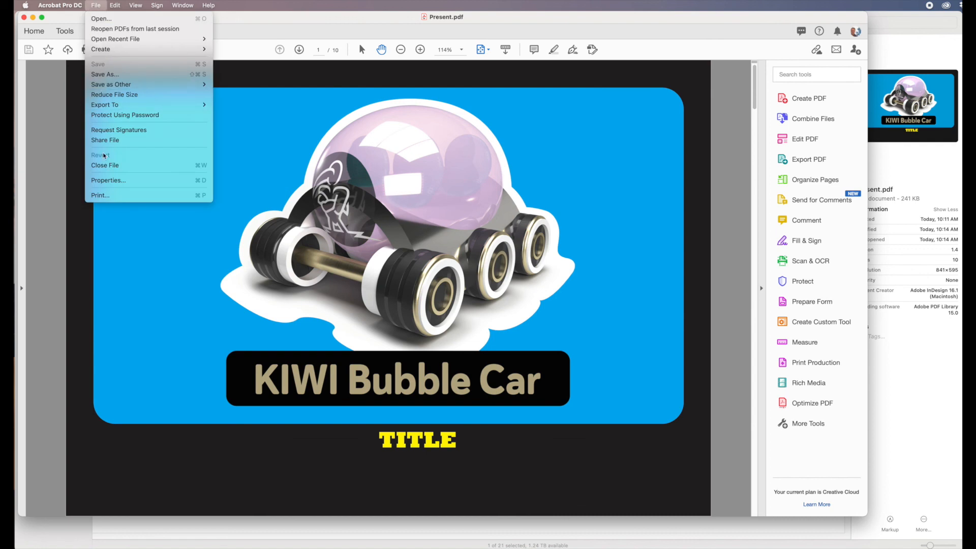
pyautogui.click(112, 196)
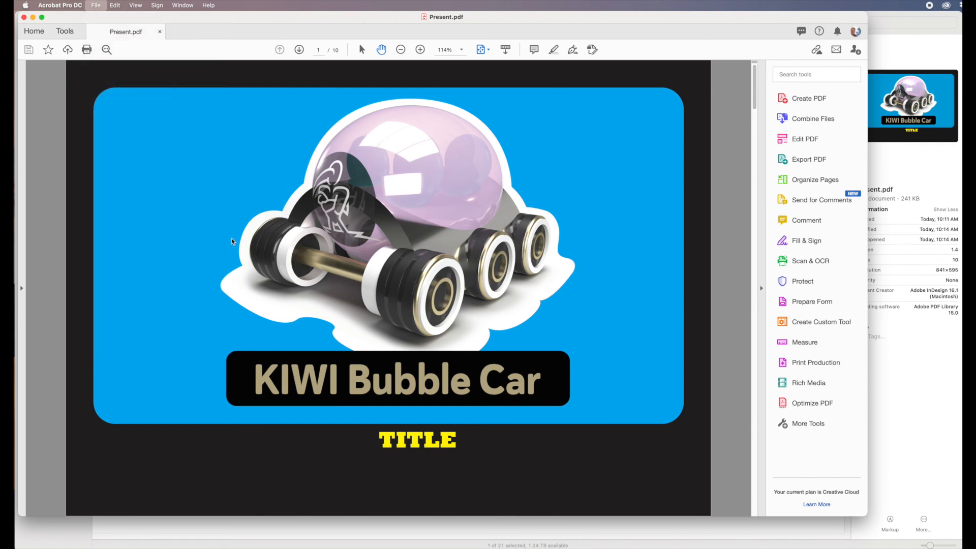